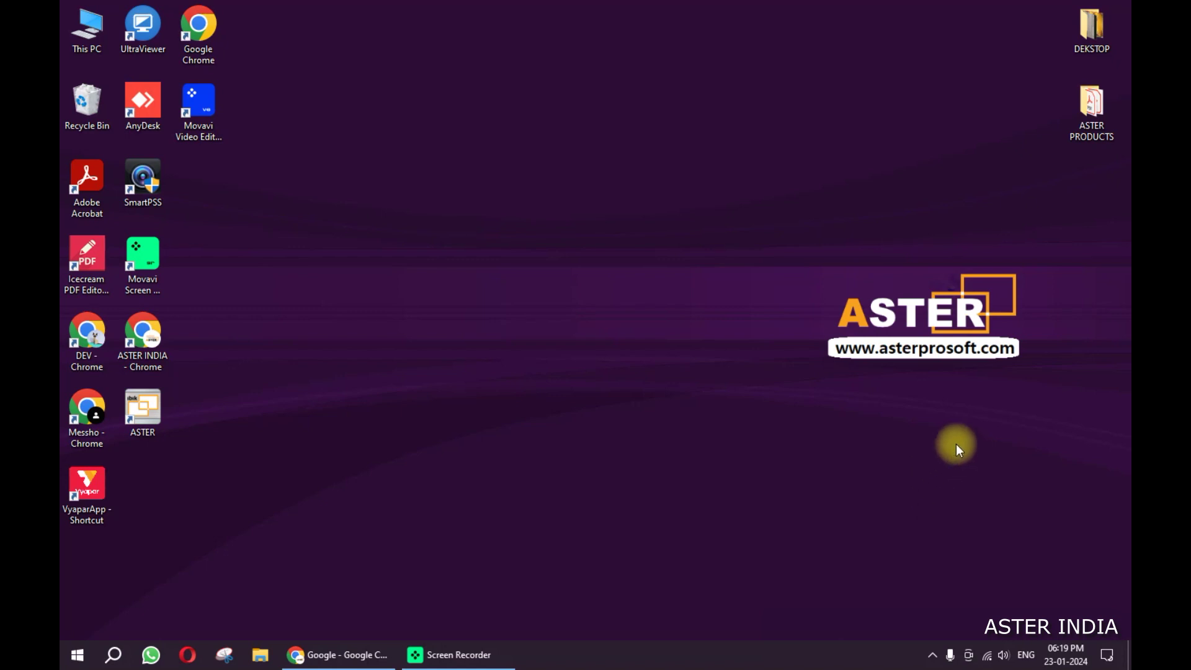
Step: Launch ASTER Control from the desktop shortcut, recentre its window, and open Register's activation options
double_click(158, 414)
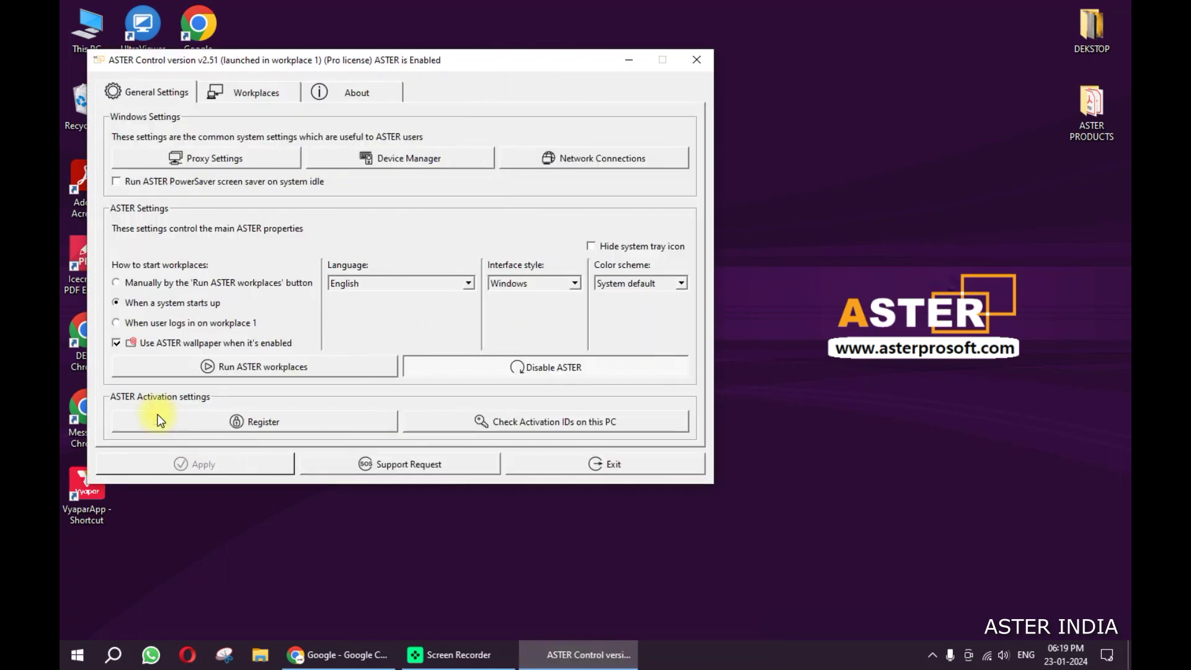
left_click_drag(268, 60, 423, 99)
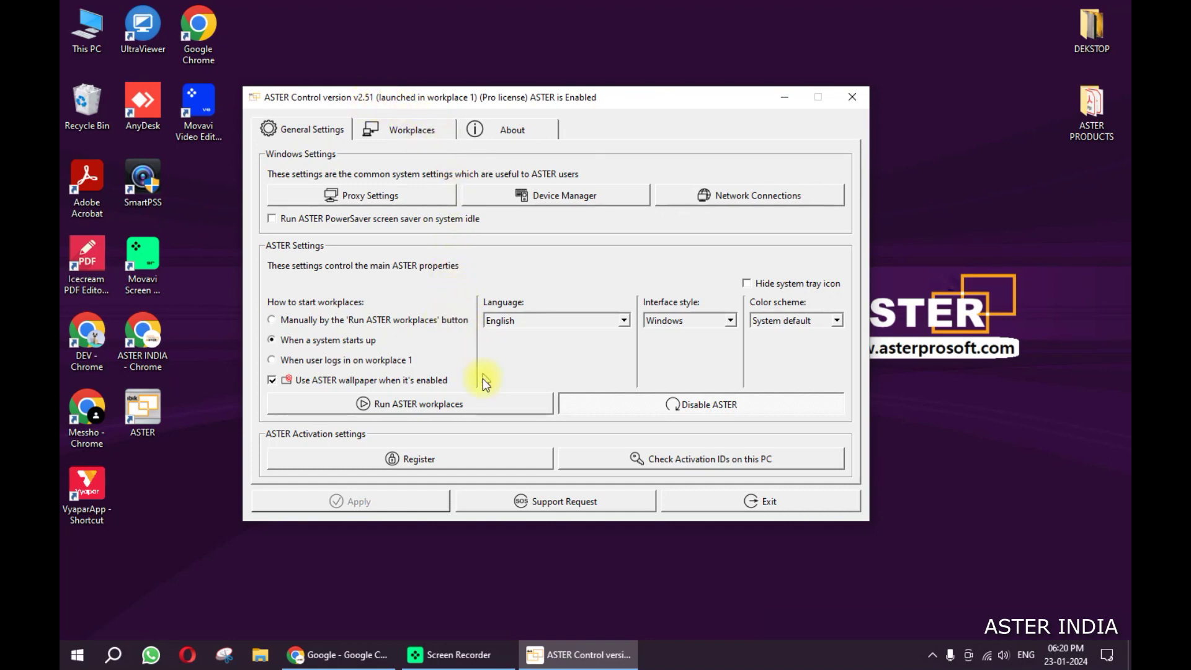
left_click(437, 460)
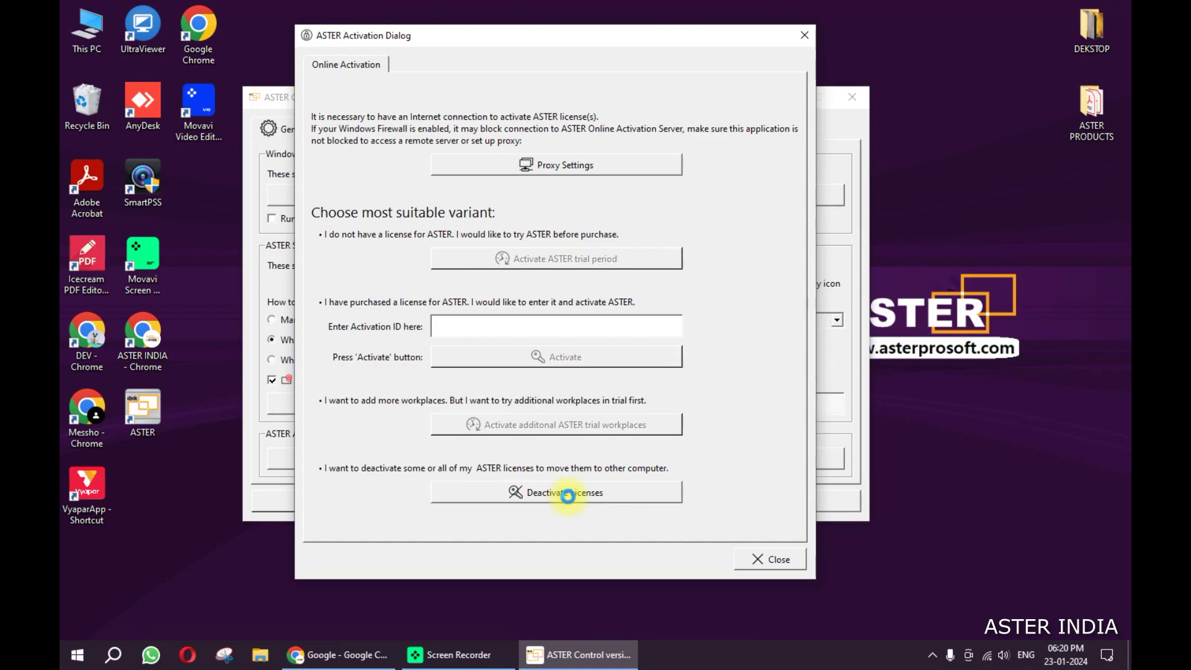
Step: Select the trial activation ID, enter a notification e-mail, and give 'move ASTER license to another PC' as reason
left_click(568, 493)
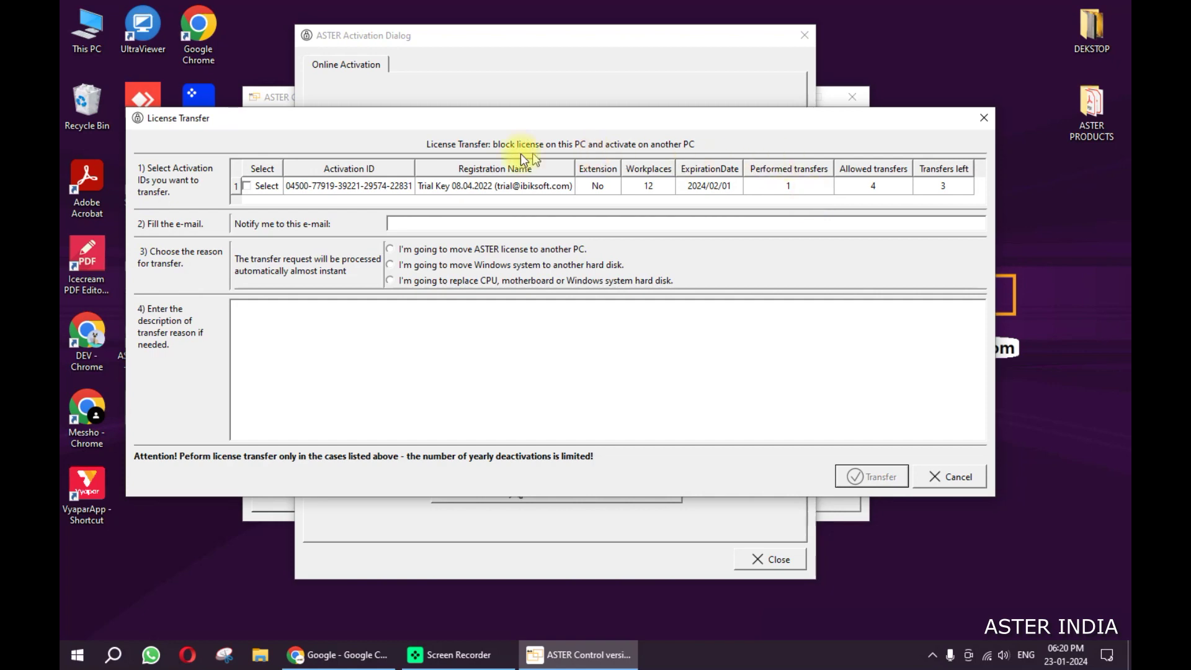
left_click(248, 187)
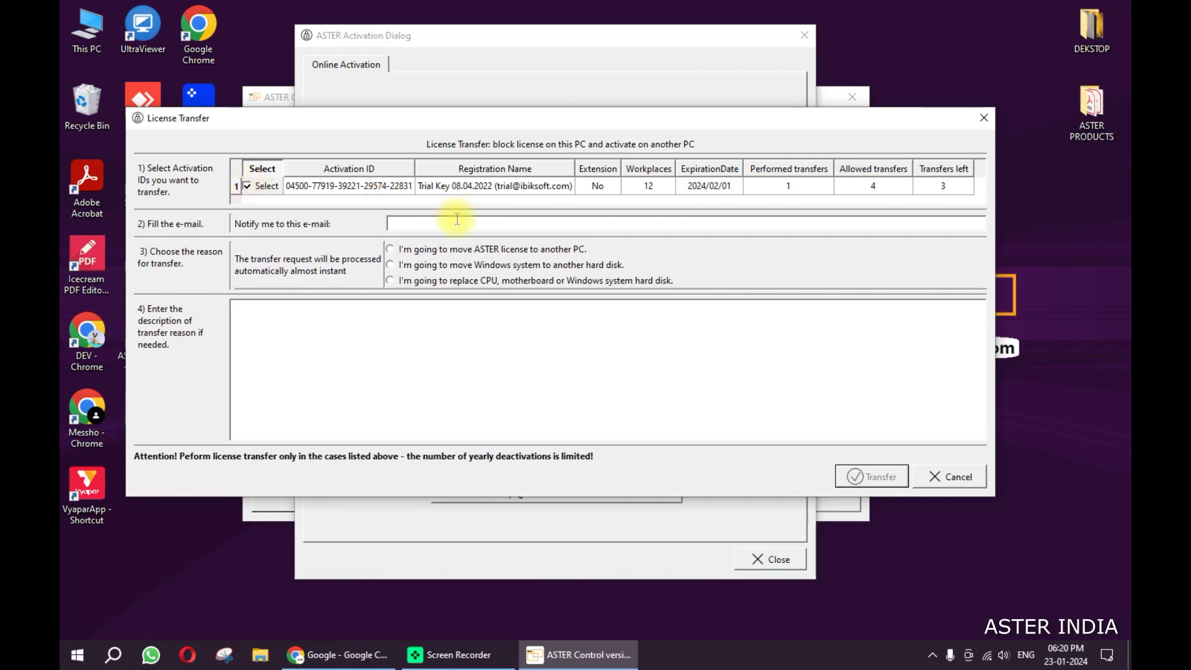
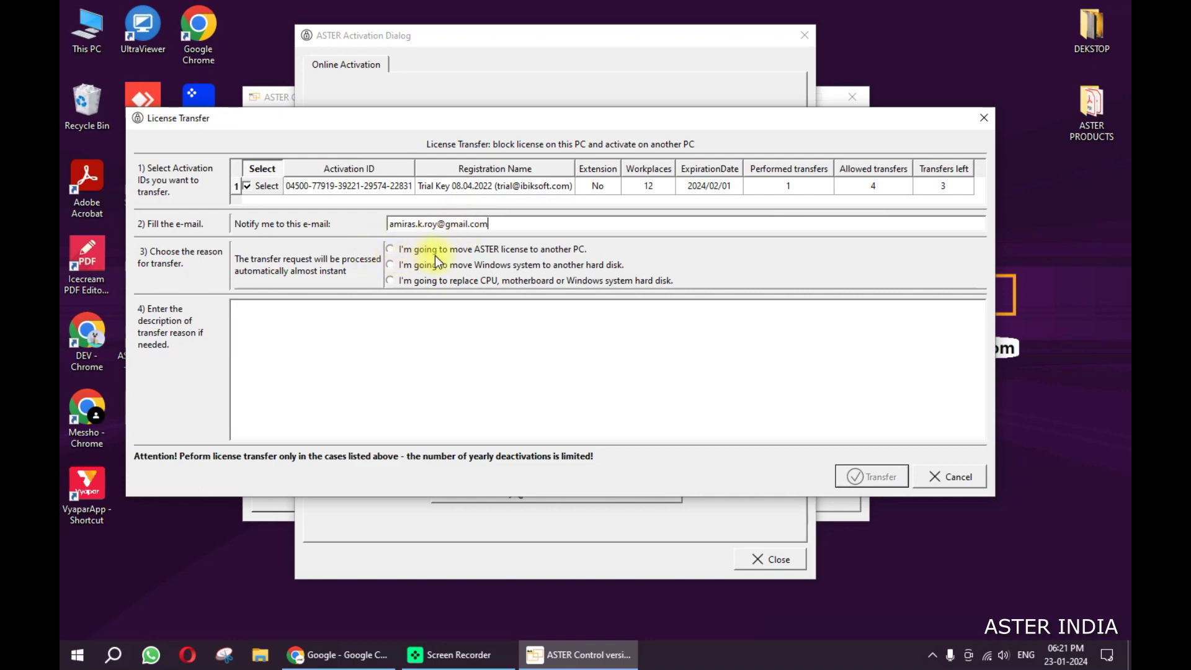
mouse_move(472, 255)
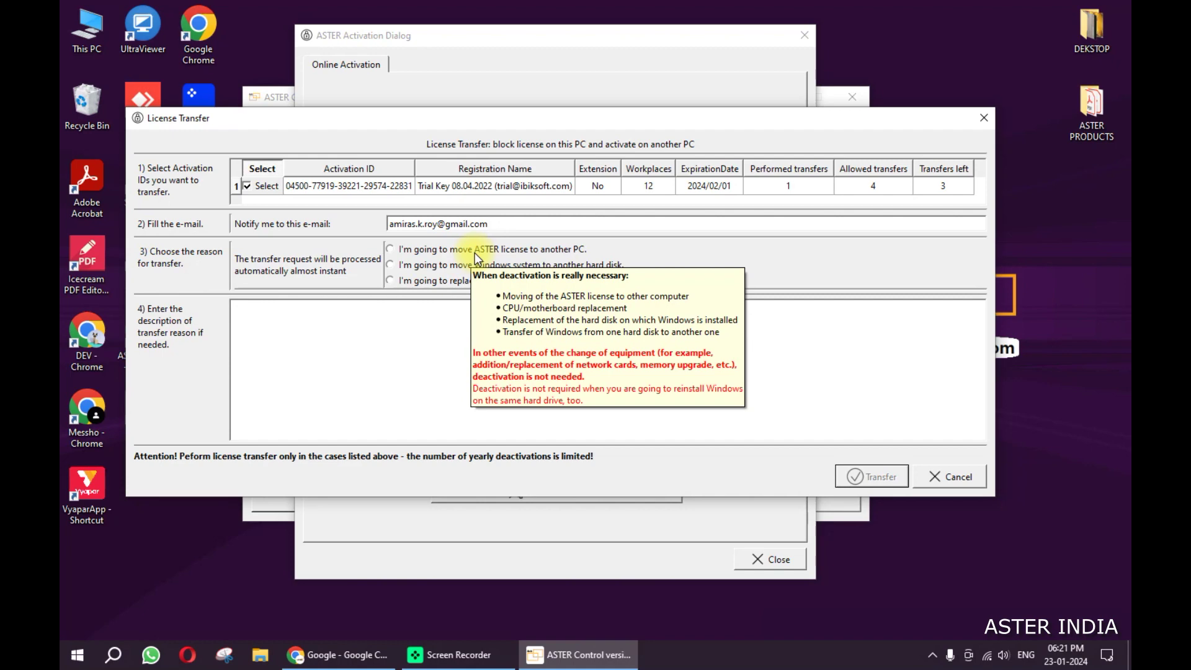
left_click(474, 252)
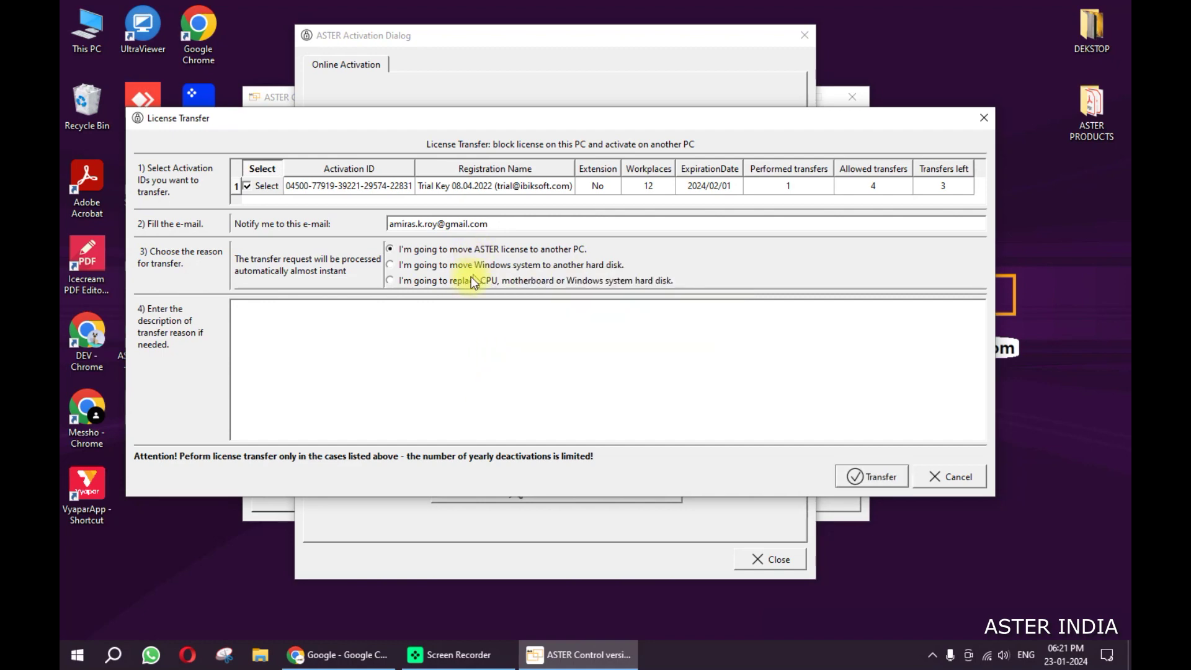
Step: Submit the transfer, confirm the listed activation ID, and proceed to deactivate it
left_click(867, 483)
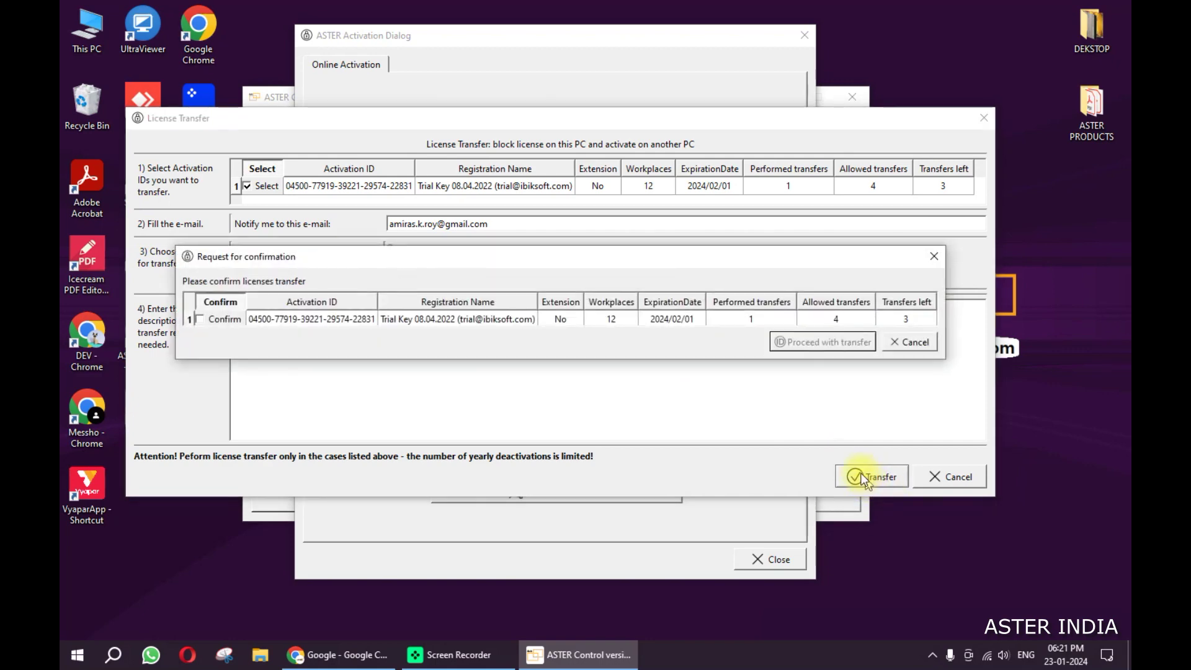
left_click(199, 319)
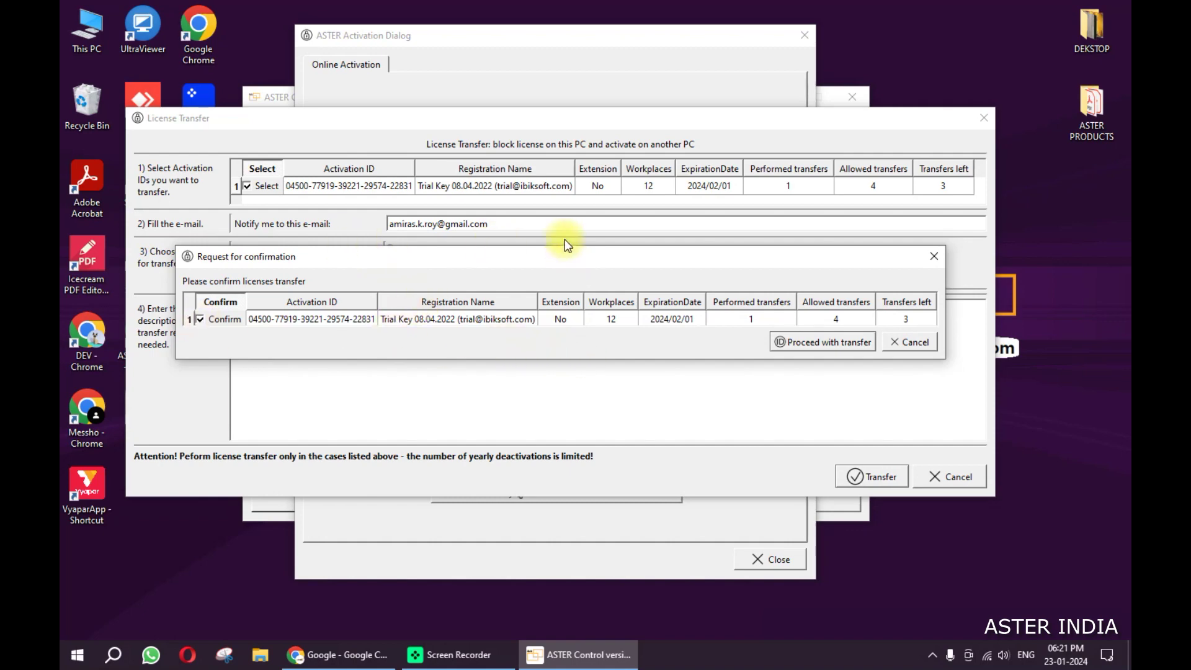
left_click(814, 346)
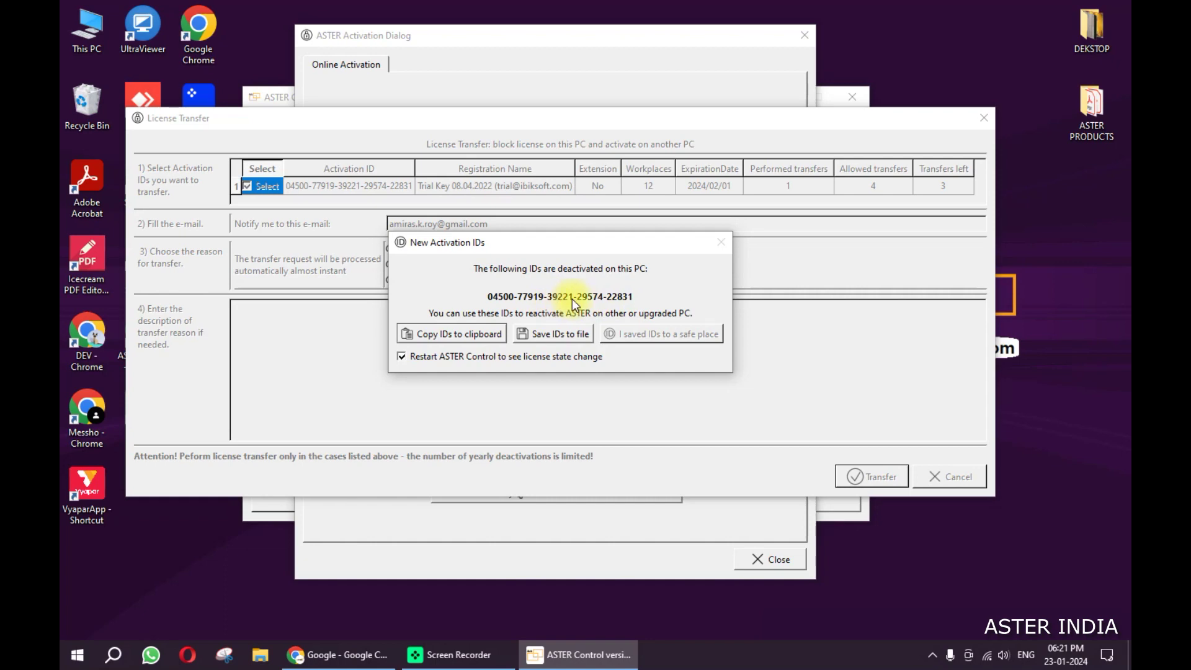
Step: Copy the deactivated ID and save it to the Desktop as 'ASTER_LicenseBackup key'
left_click(460, 336)
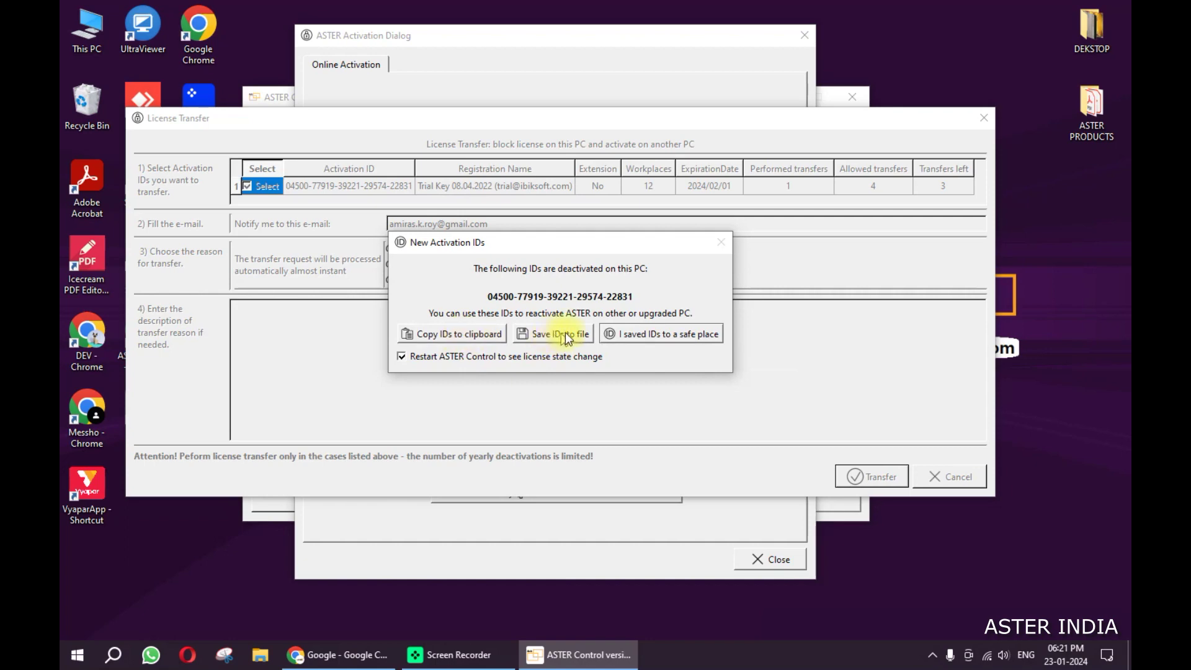
left_click(543, 335)
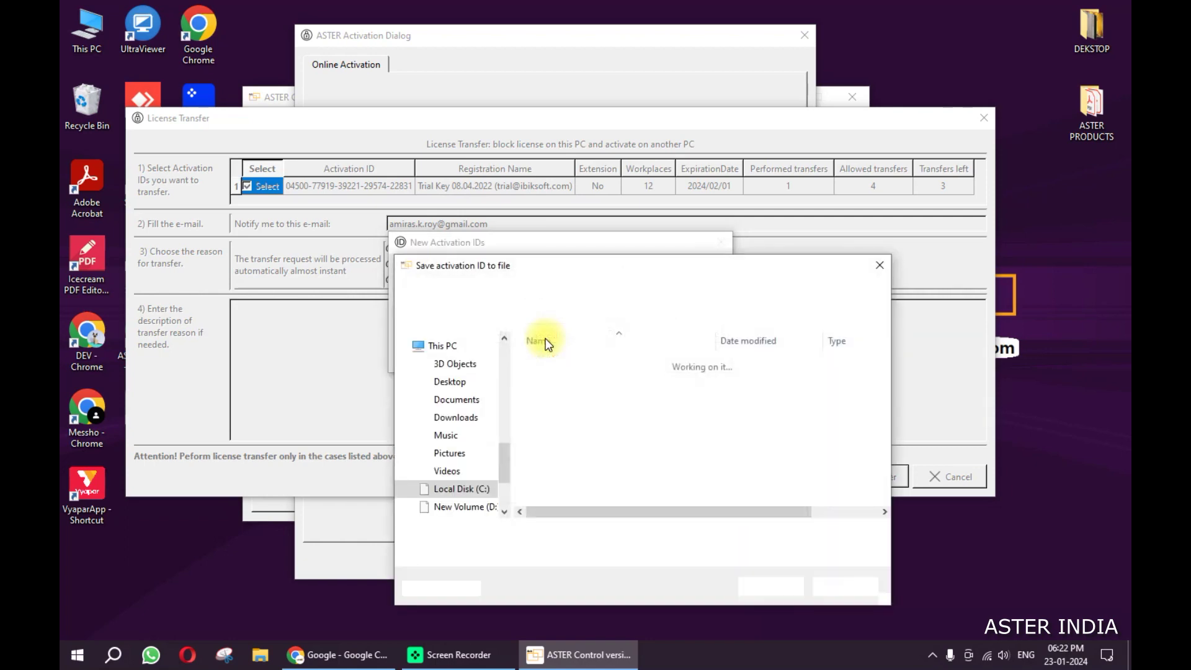
left_click(462, 390)
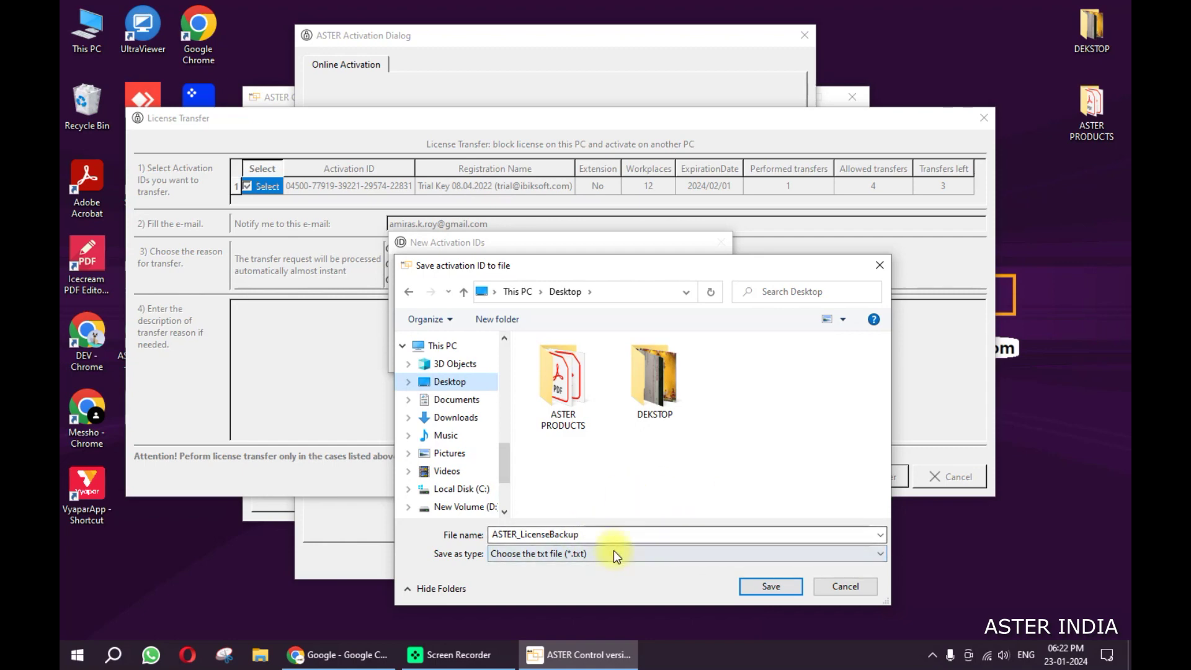
double_click(669, 535)
left_click(648, 533)
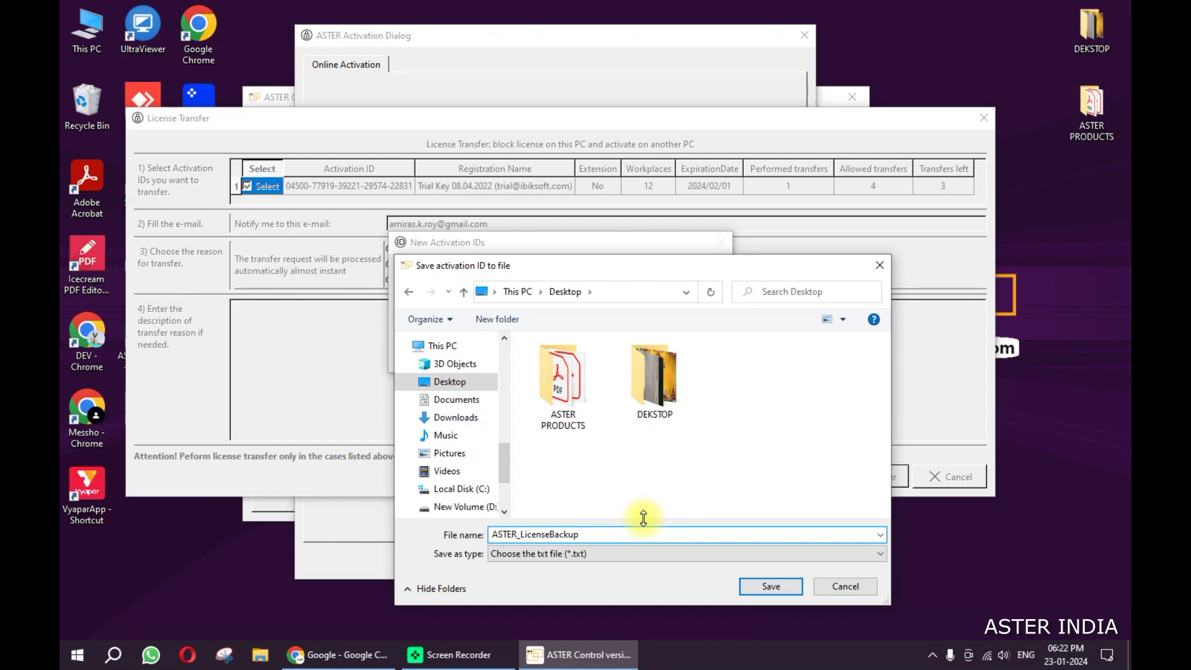
type("key")
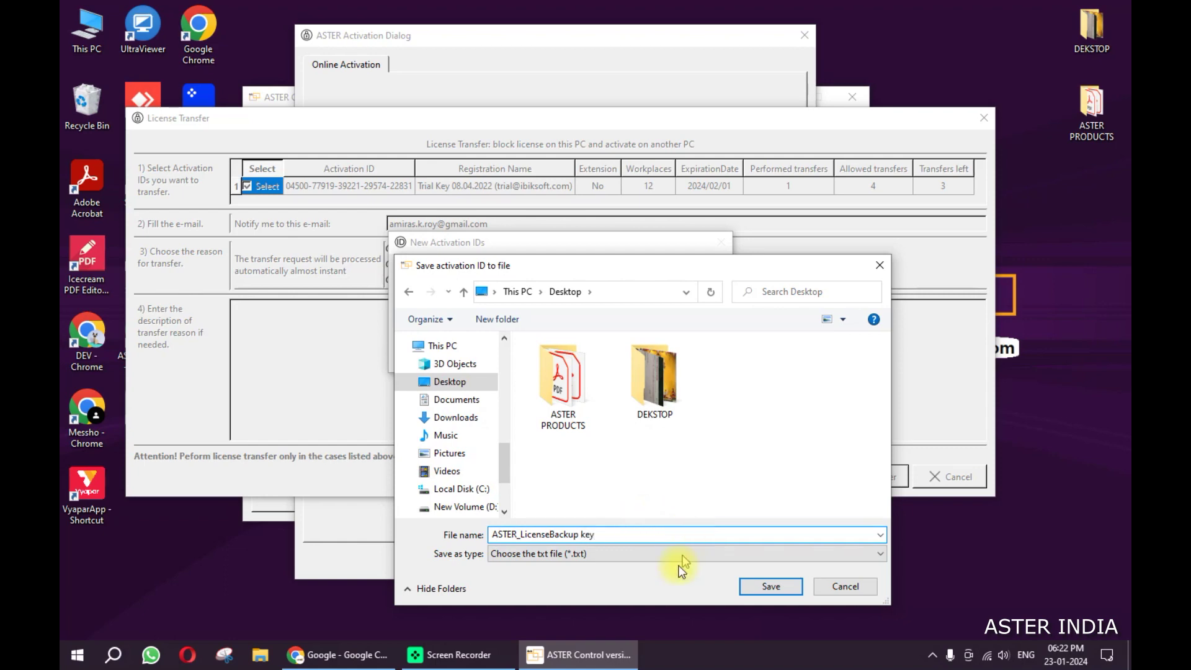
left_click(770, 585)
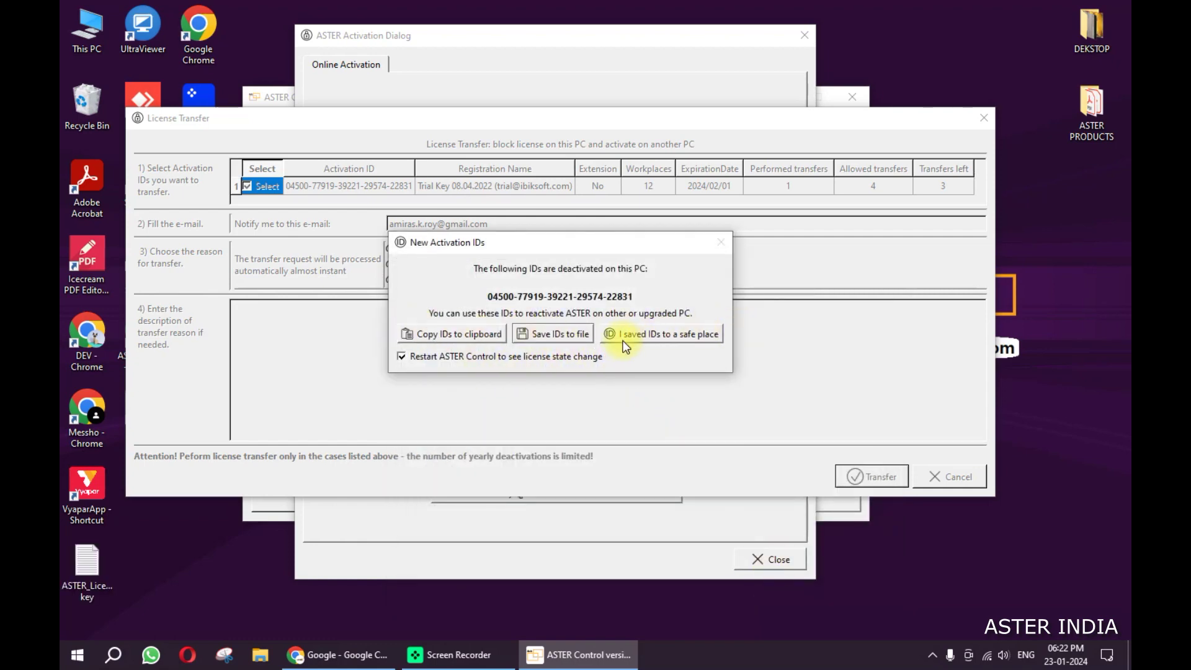
Step: Confirm the IDs are saved, dismiss the workplaces-off and expired-license warnings, and close ASTER Control
left_click(652, 335)
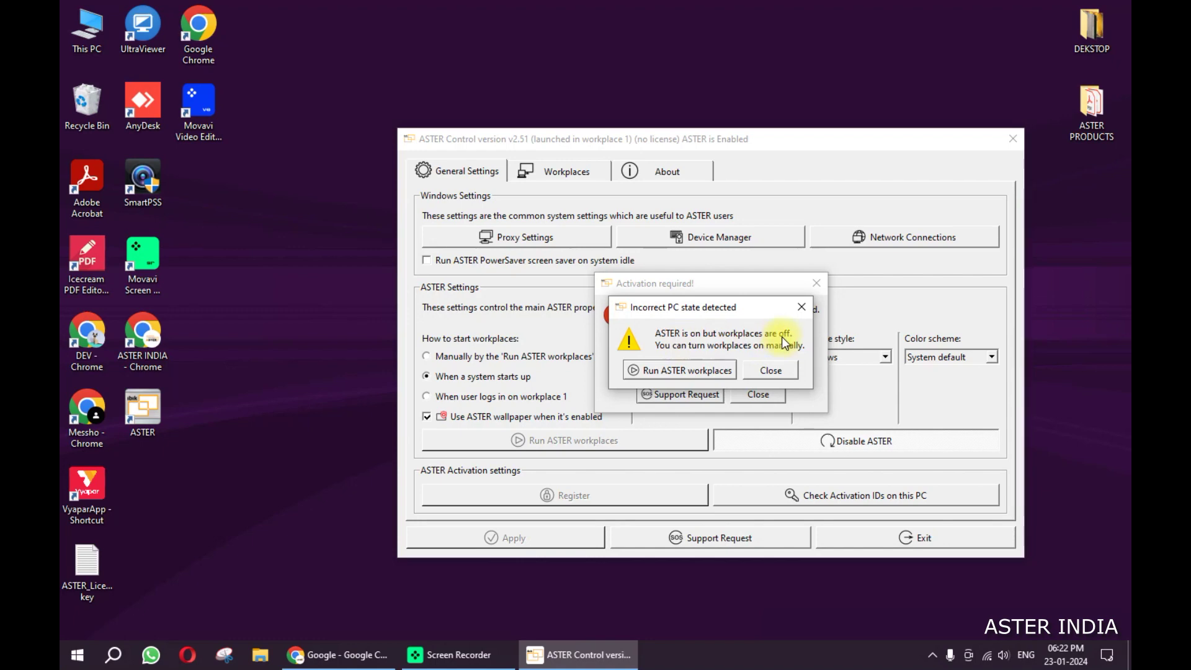
left_click(768, 372)
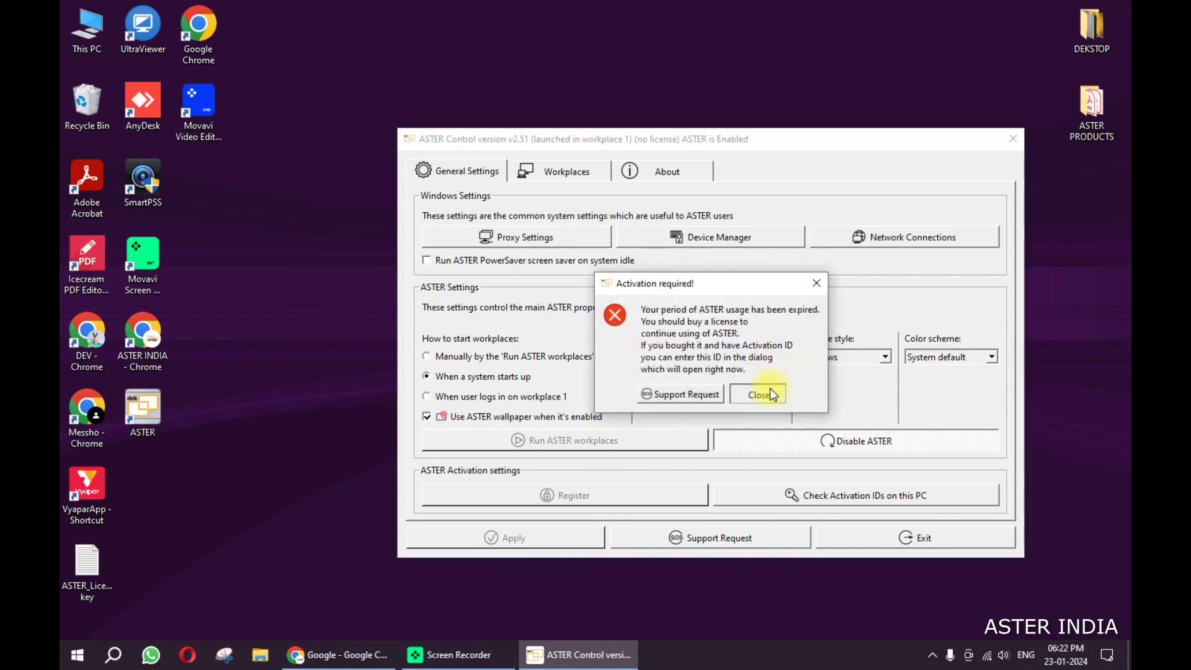
left_click(769, 393)
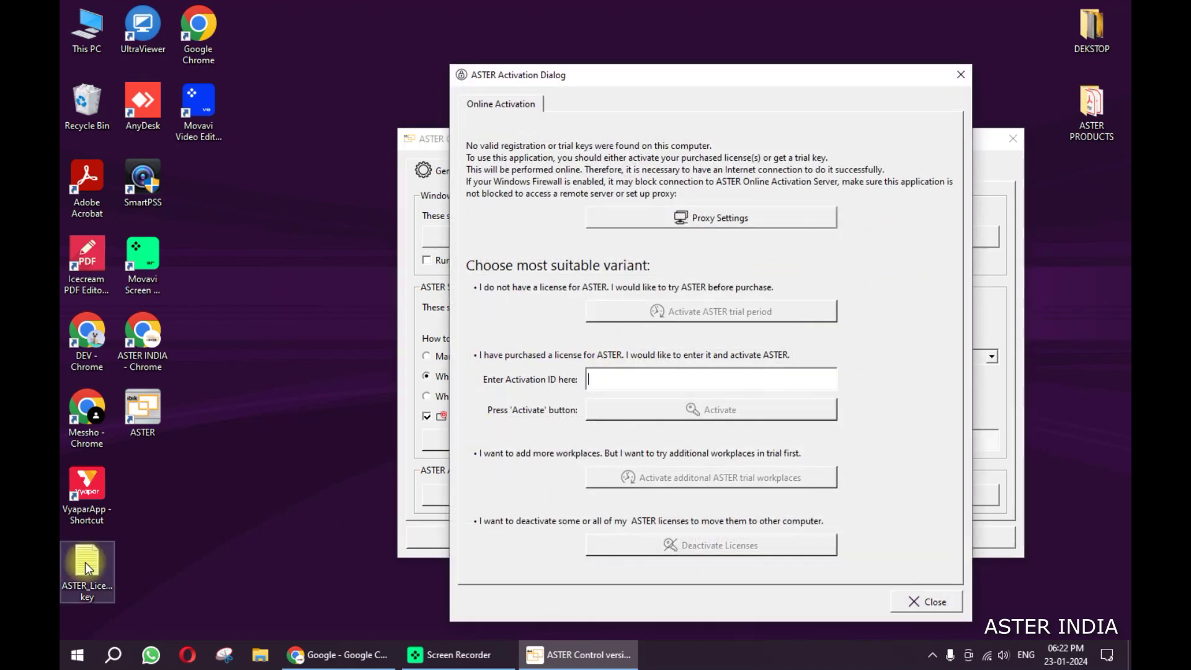
left_click(927, 600)
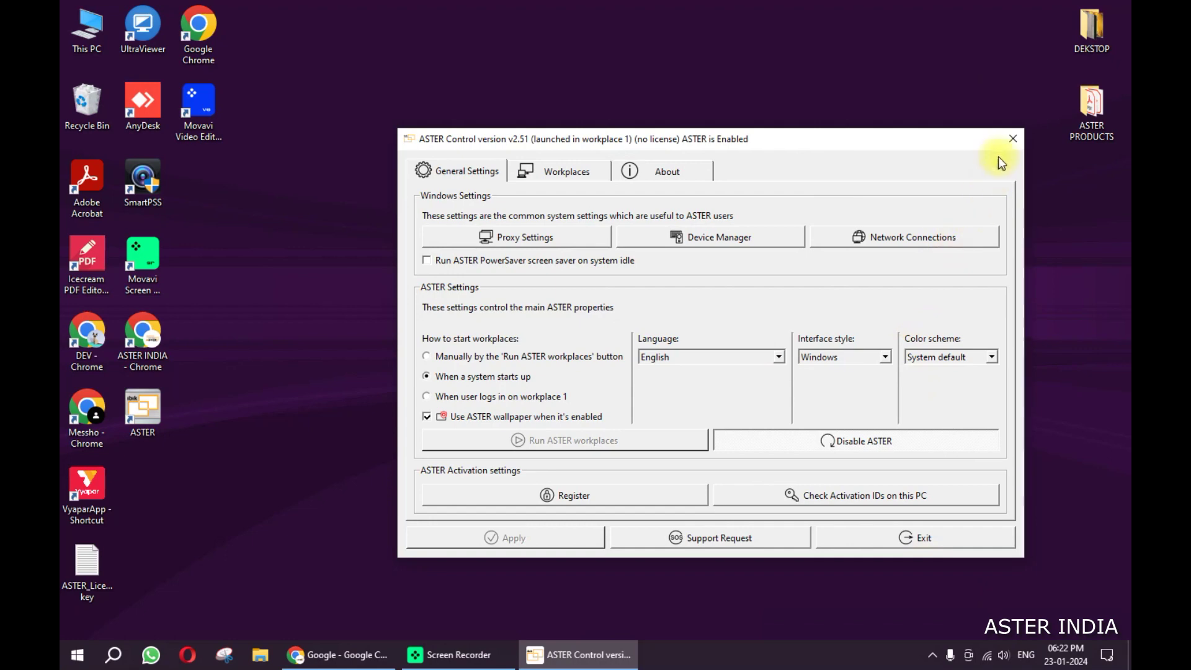
left_click(1012, 138)
Step: Copy the activation ID from 'ASTER_LicenseBackup key' in Notepad, minimize Notepad, and relaunch ASTER Control
left_click_drag(81, 576, 192, 202)
double_click(191, 200)
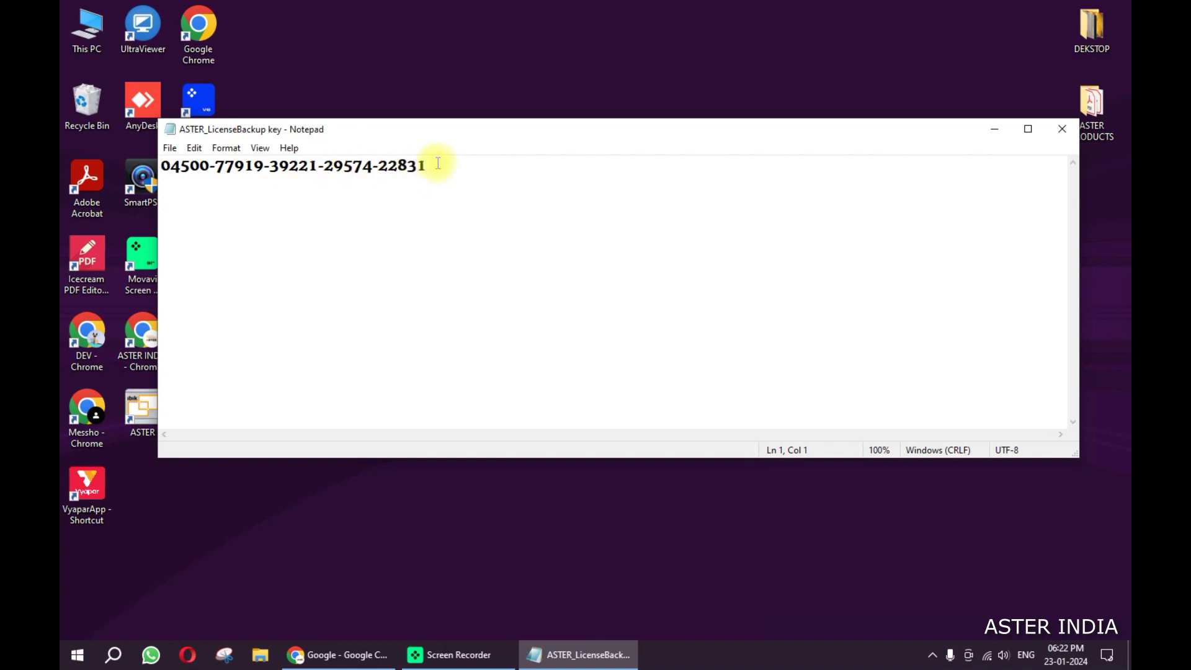
left_click_drag(433, 165, 211, 166)
left_click_drag(428, 165, 159, 165)
right_click(185, 166)
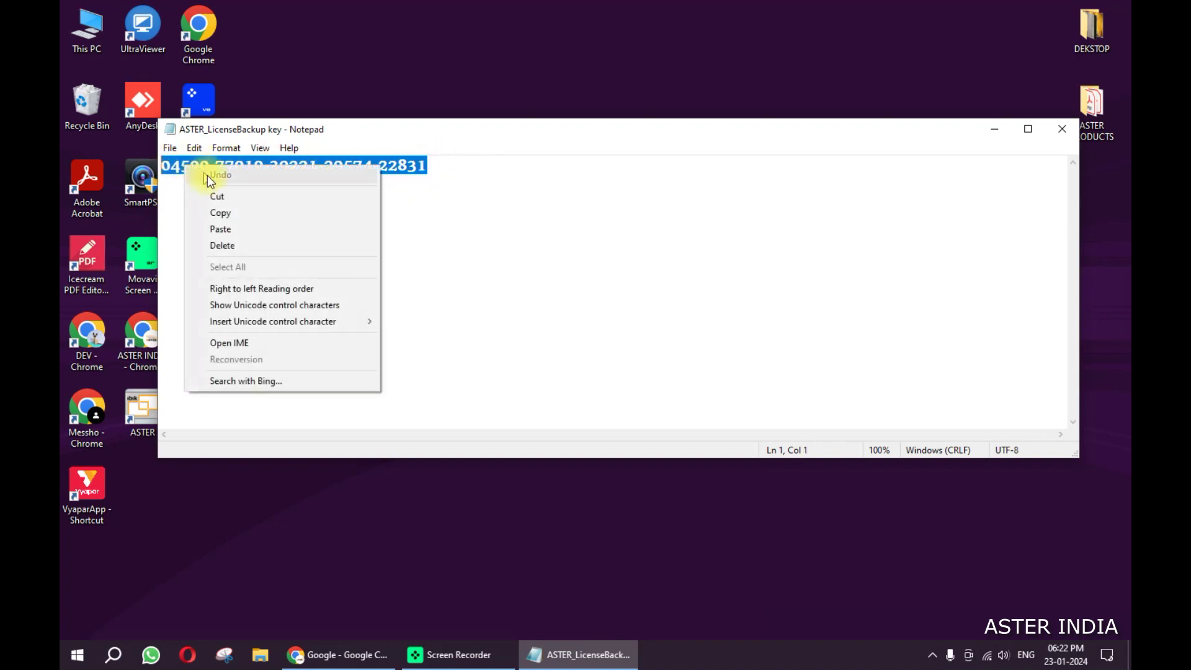
left_click(221, 213)
left_click(994, 129)
double_click(164, 423)
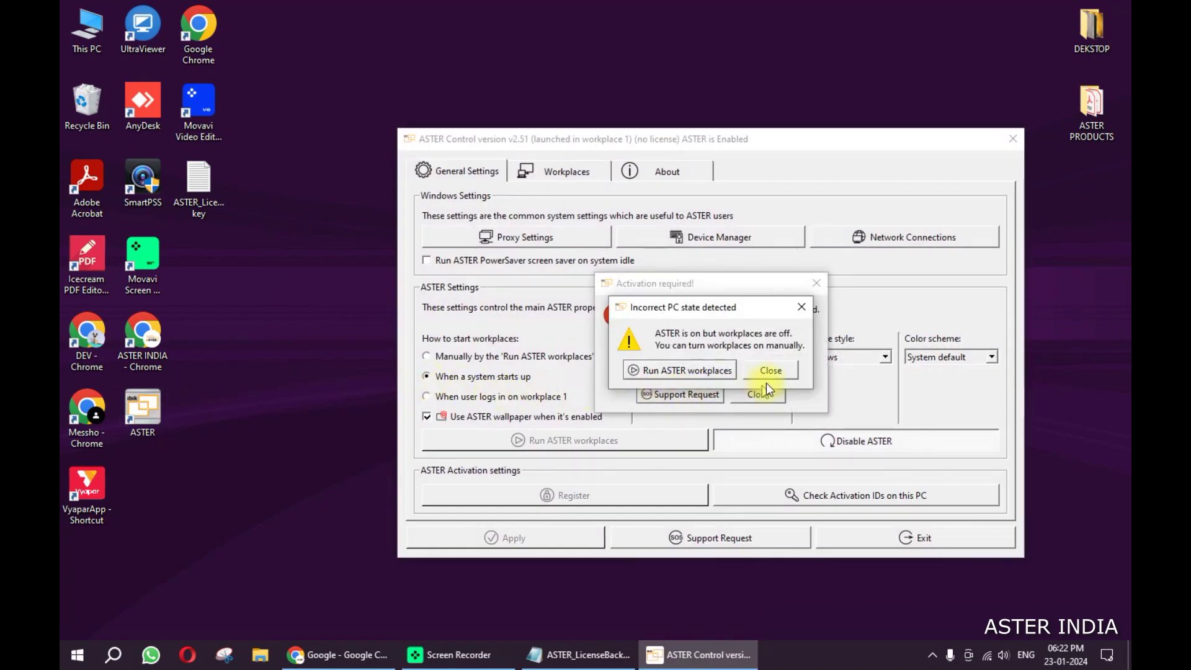
Step: Dismiss both startup warnings, paste the saved ID into Register's Activation ID field, and activate
left_click(769, 370)
left_click(753, 398)
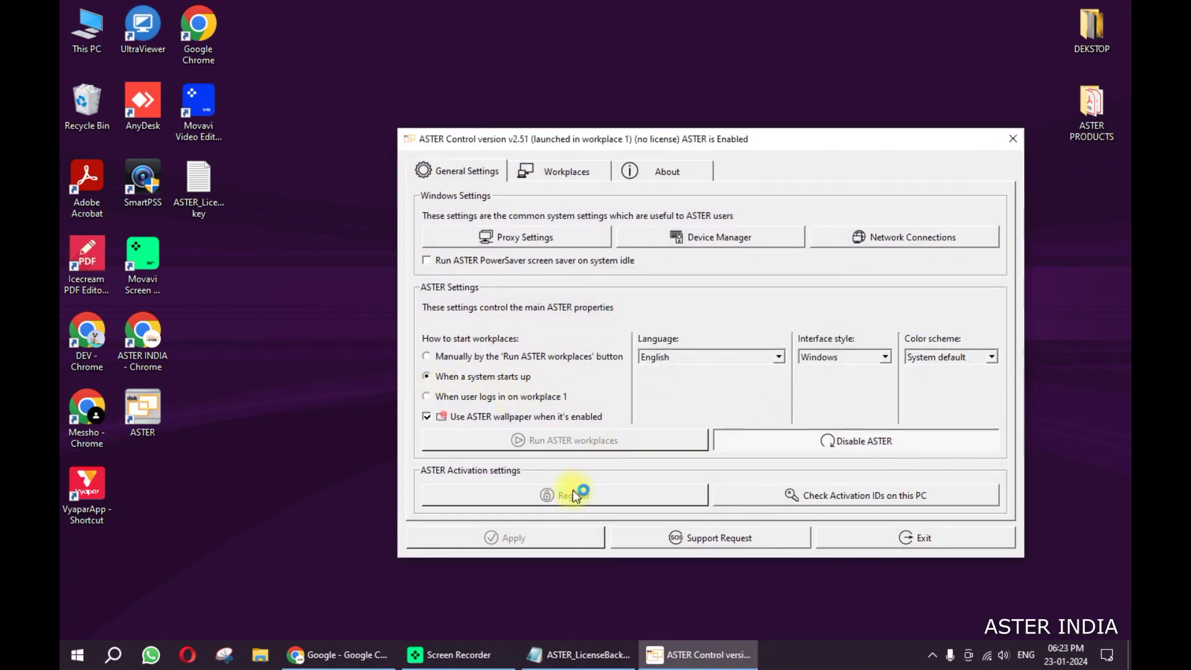
left_click(598, 494)
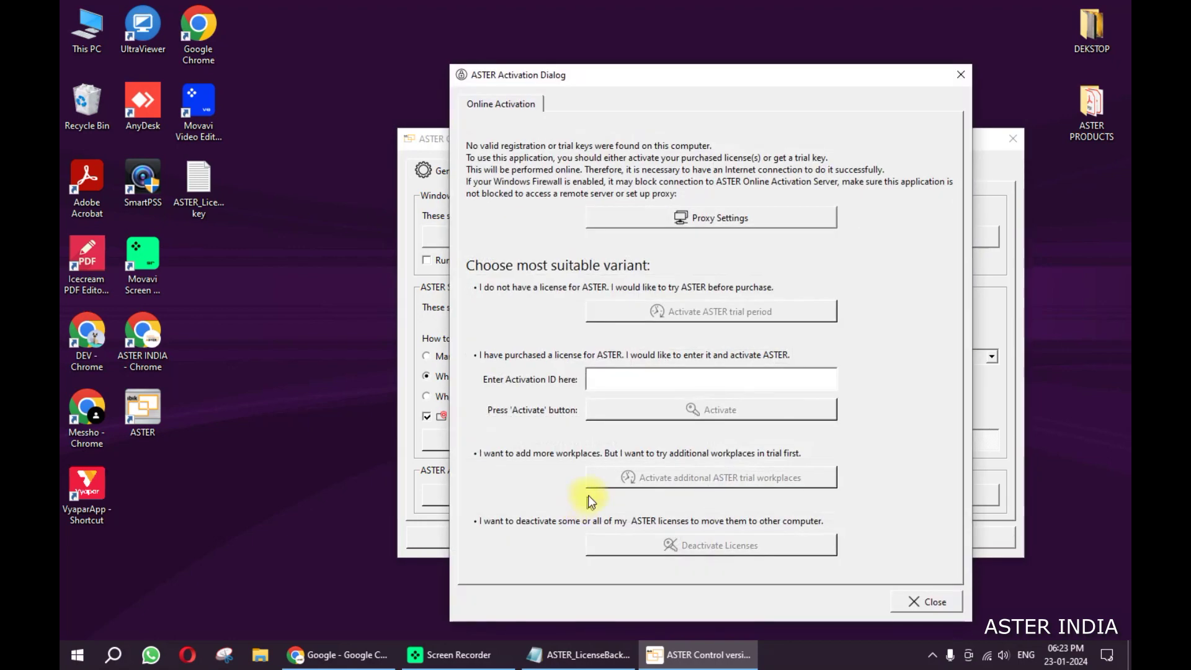
left_click(658, 375)
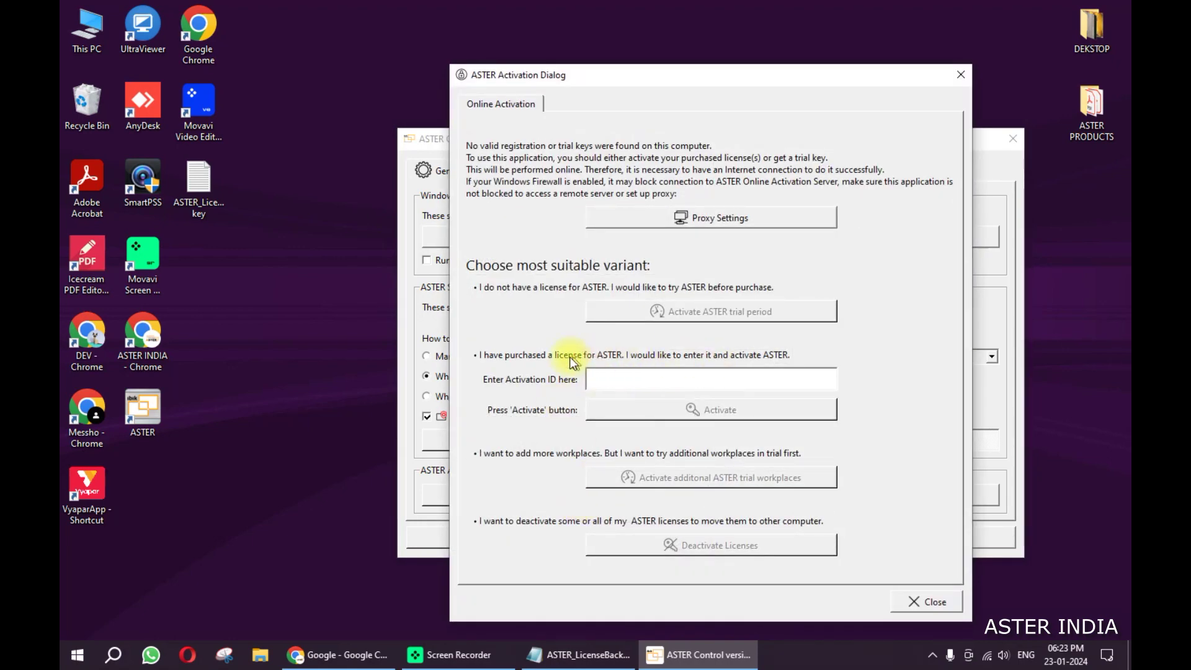
right_click(634, 375)
left_click(659, 458)
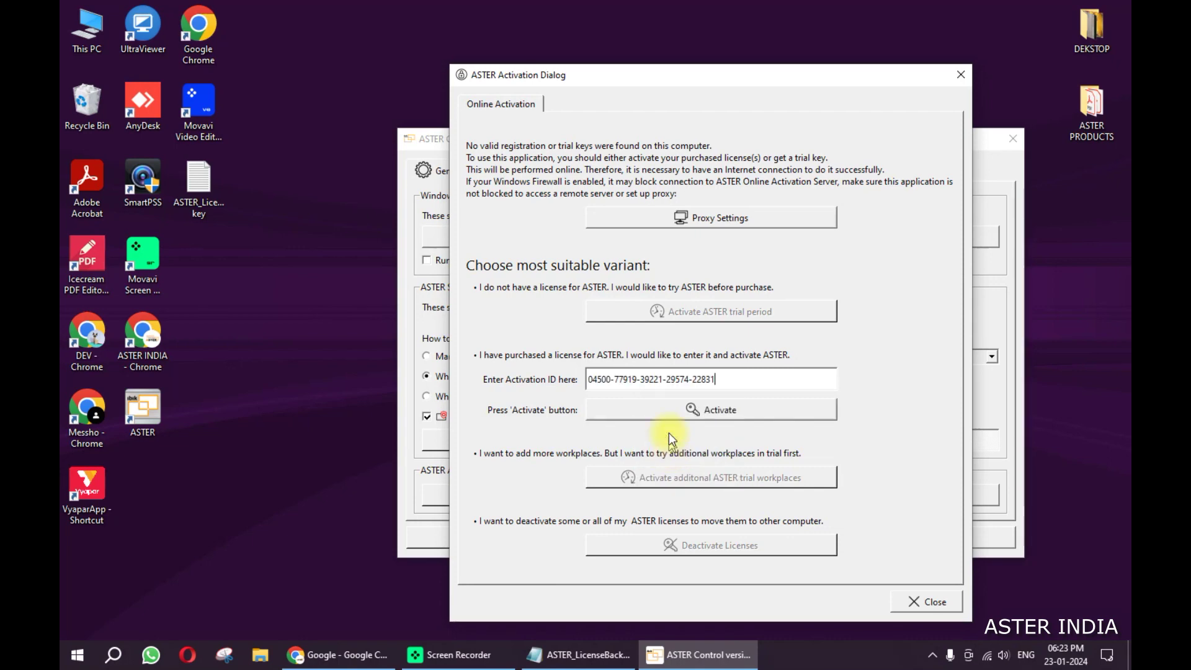
left_click(714, 413)
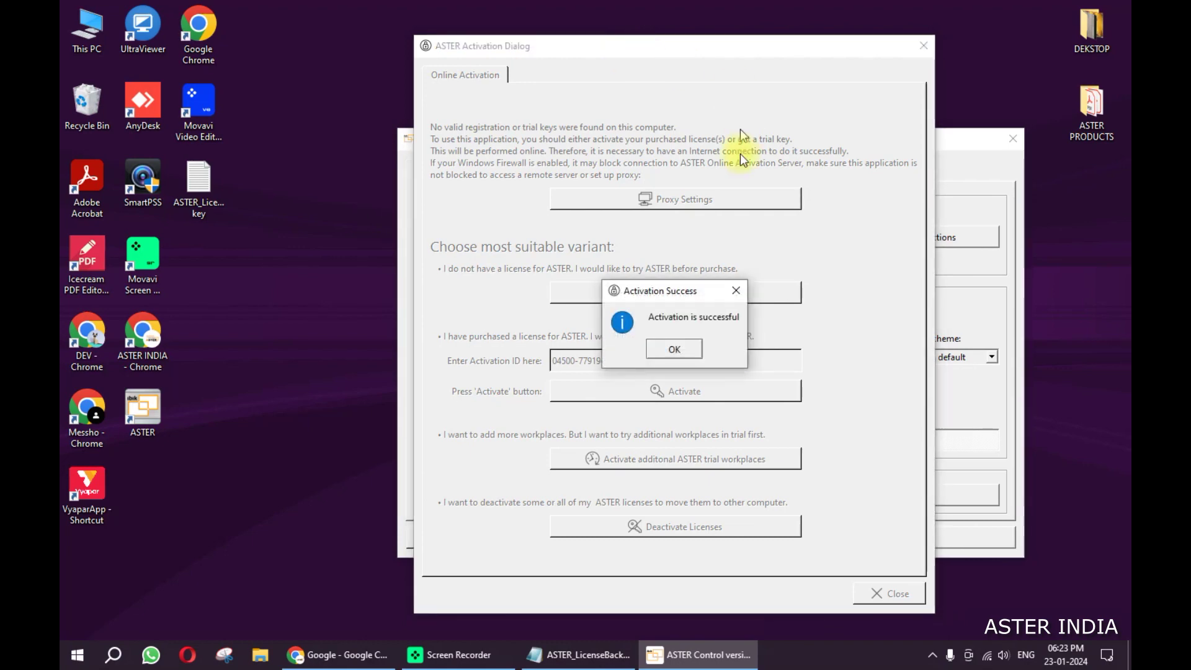
Step: Accept the activation success, decline the reboot, refresh the desktop, and dismiss the workplaces-off warning
left_click(681, 353)
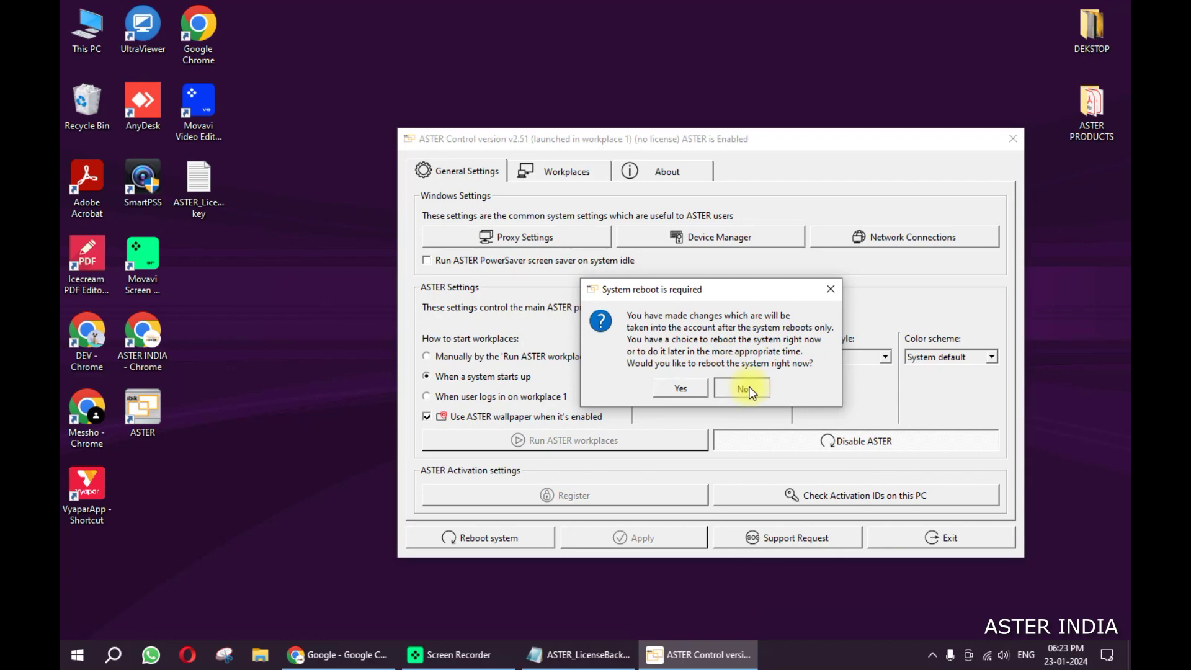
left_click(744, 388)
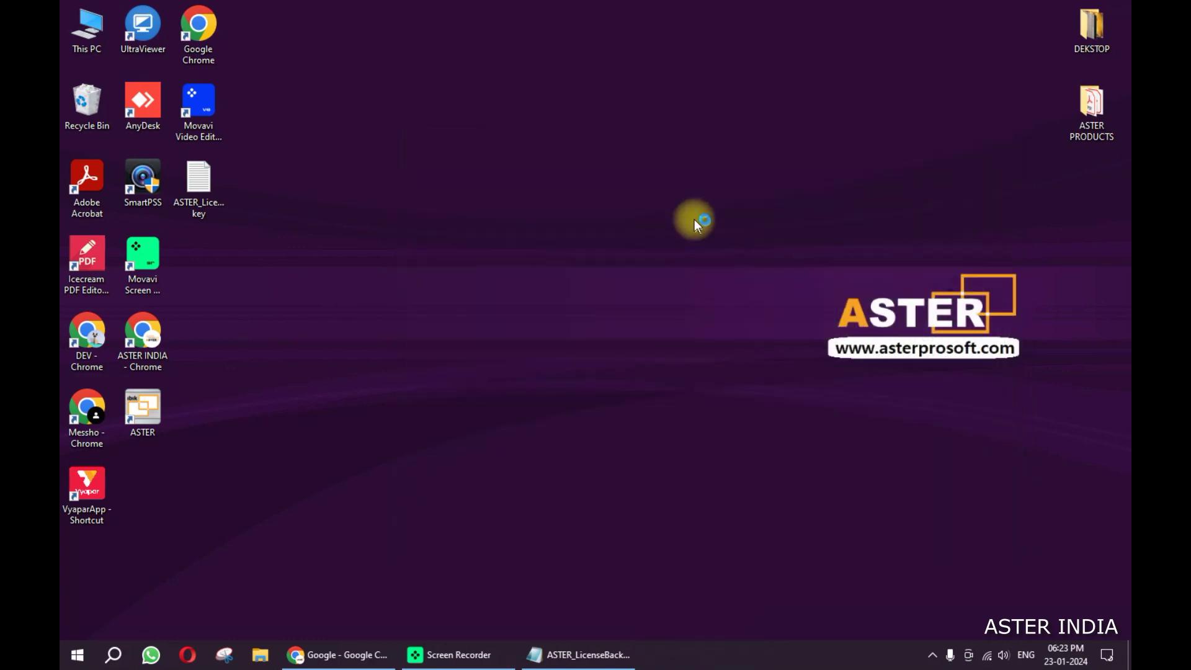
right_click(491, 223)
left_click(526, 266)
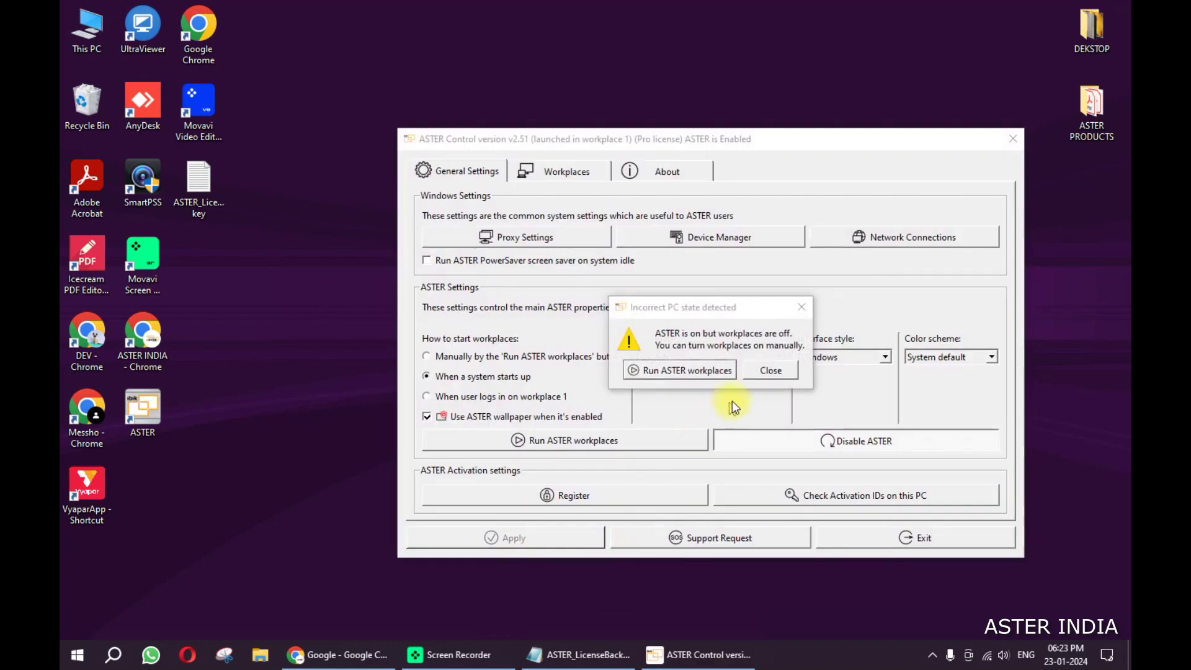
left_click(757, 368)
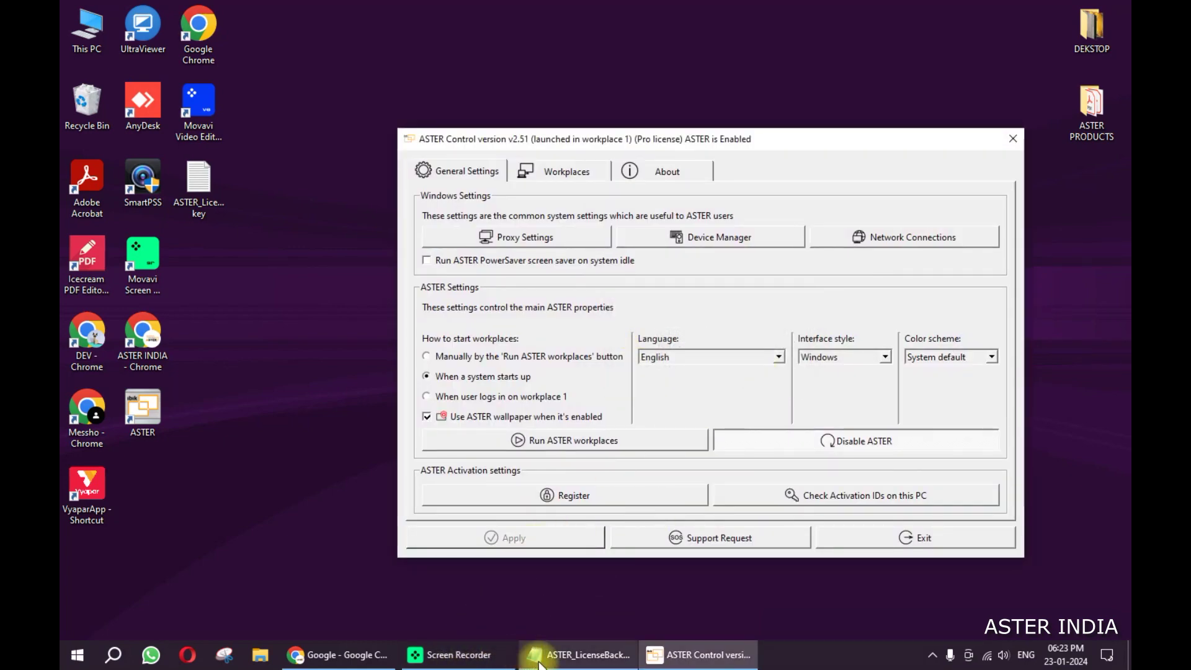
Step: Search Google in Chrome for 'aster pro software' using the autocomplete suggestion
left_click(391, 660)
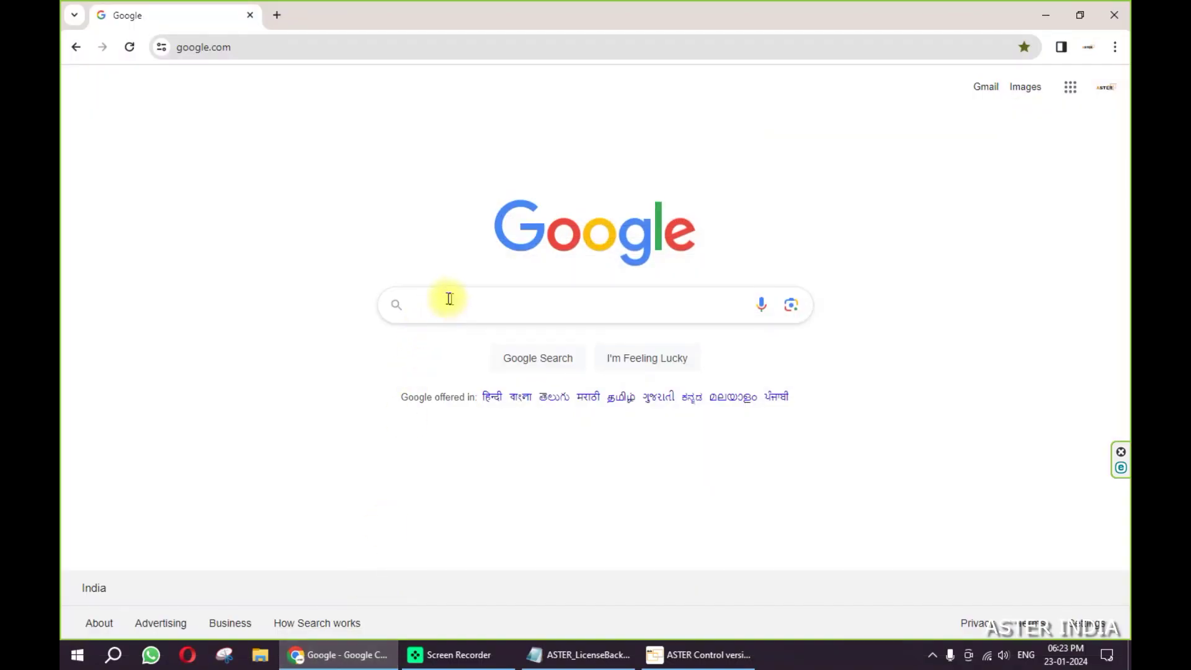
left_click(432, 299)
type("as")
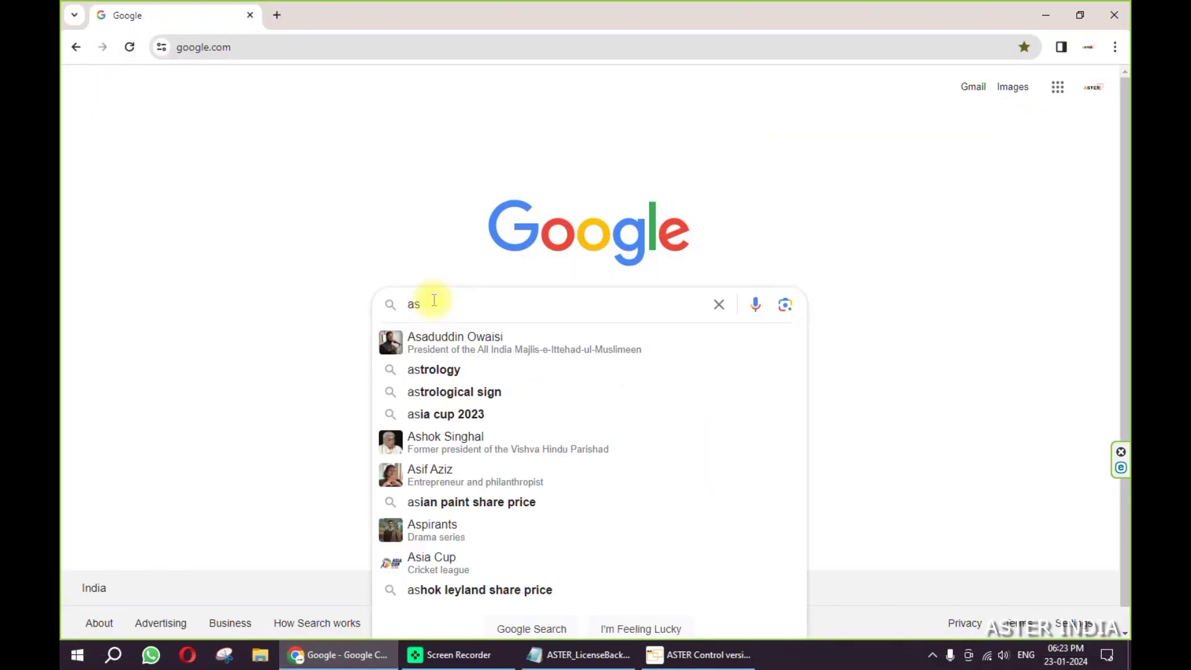
type("ter")
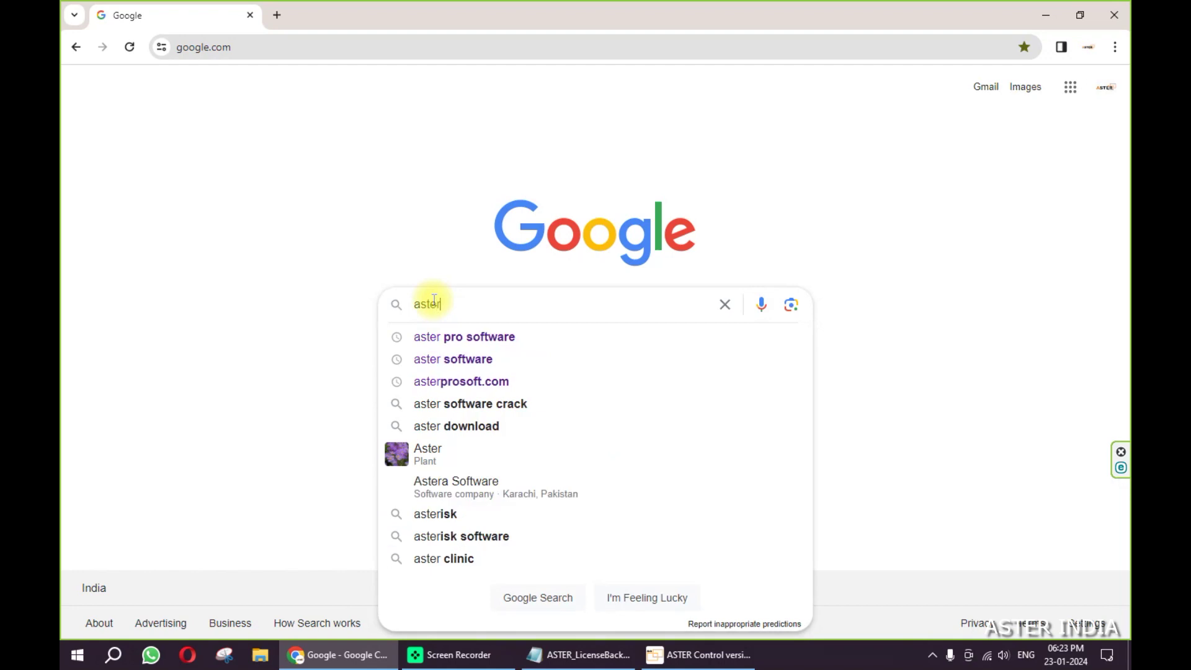
key("Down")
key("Return")
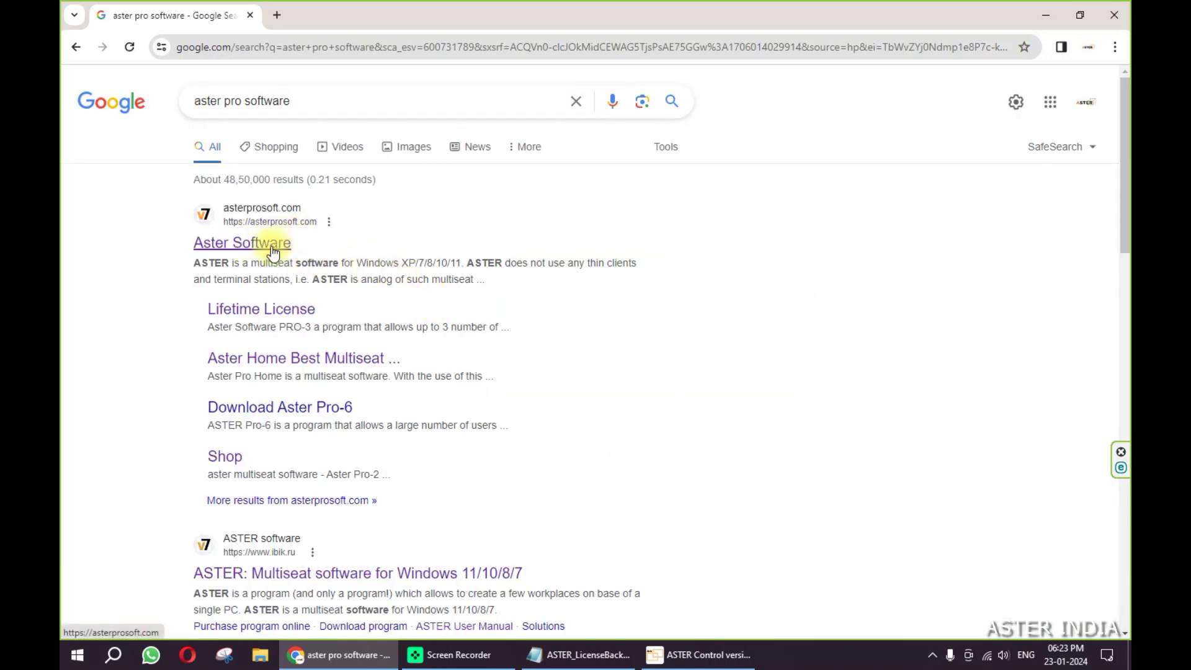
Step: Open the Aster Software result, scroll through the asterprosoft.com home page, then go to Shop
left_click(255, 251)
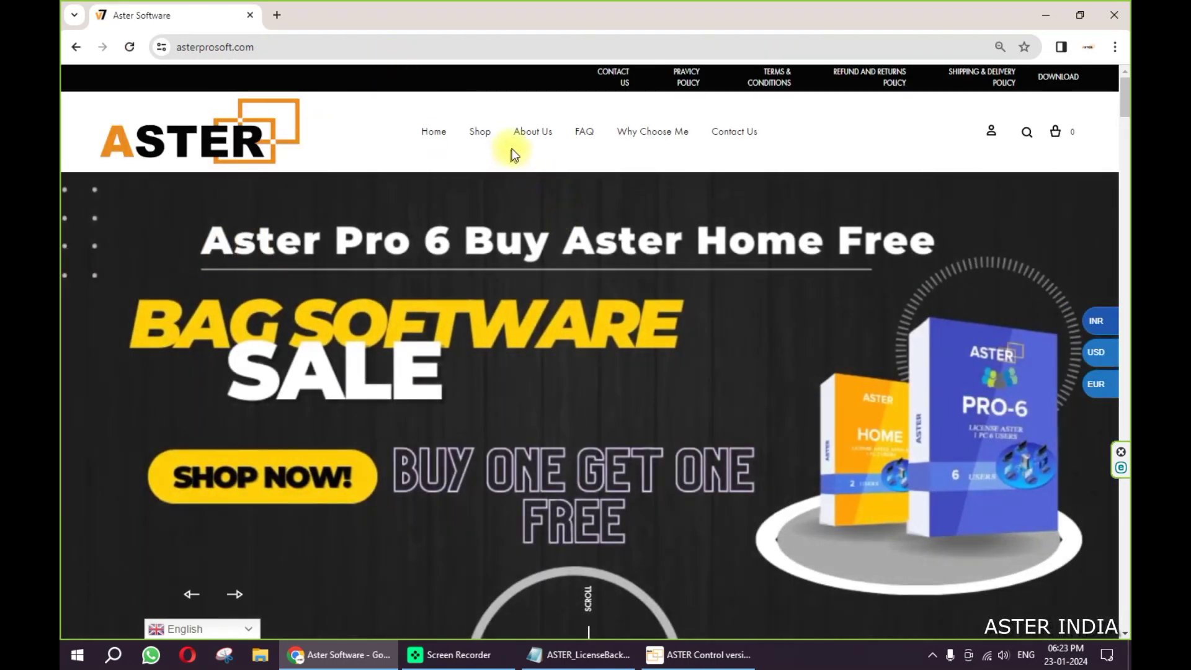
scroll(672, 198, "down", 15)
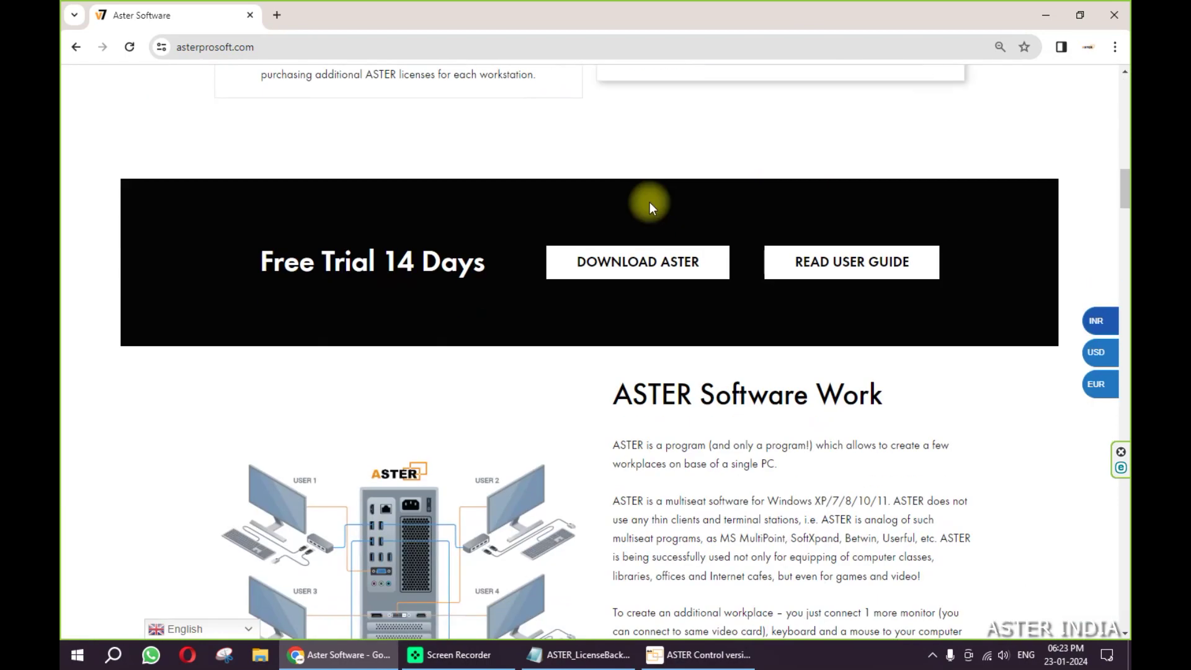
scroll(467, 284, "up", 7)
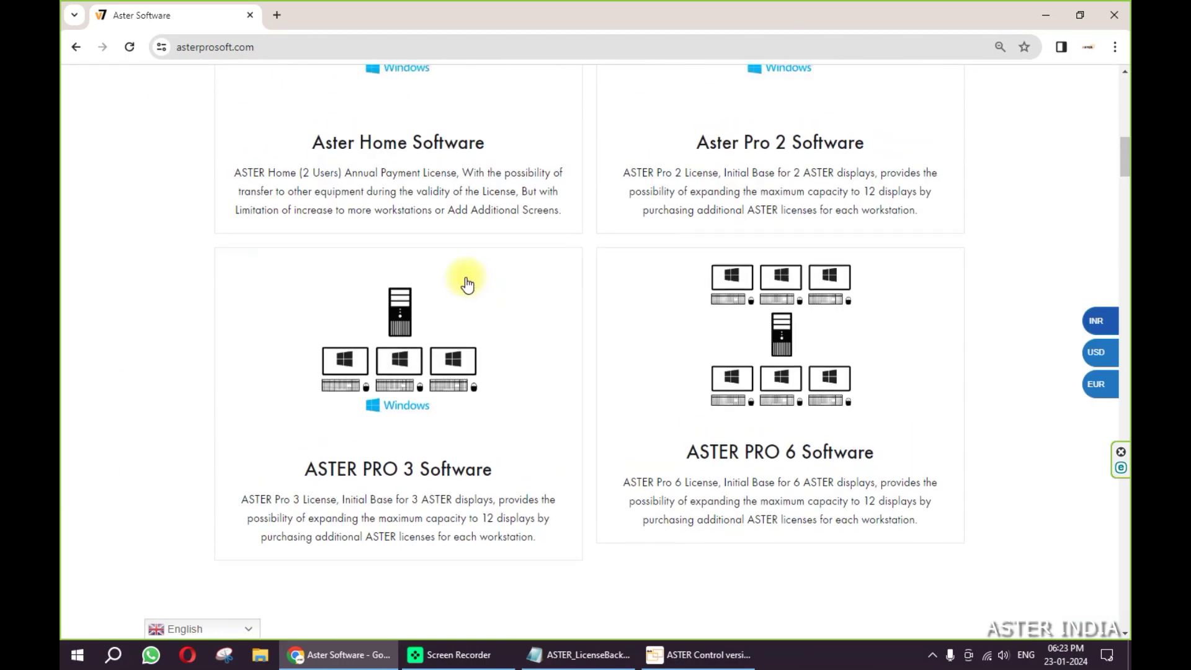
scroll(466, 284, "up", 10)
left_click(478, 133)
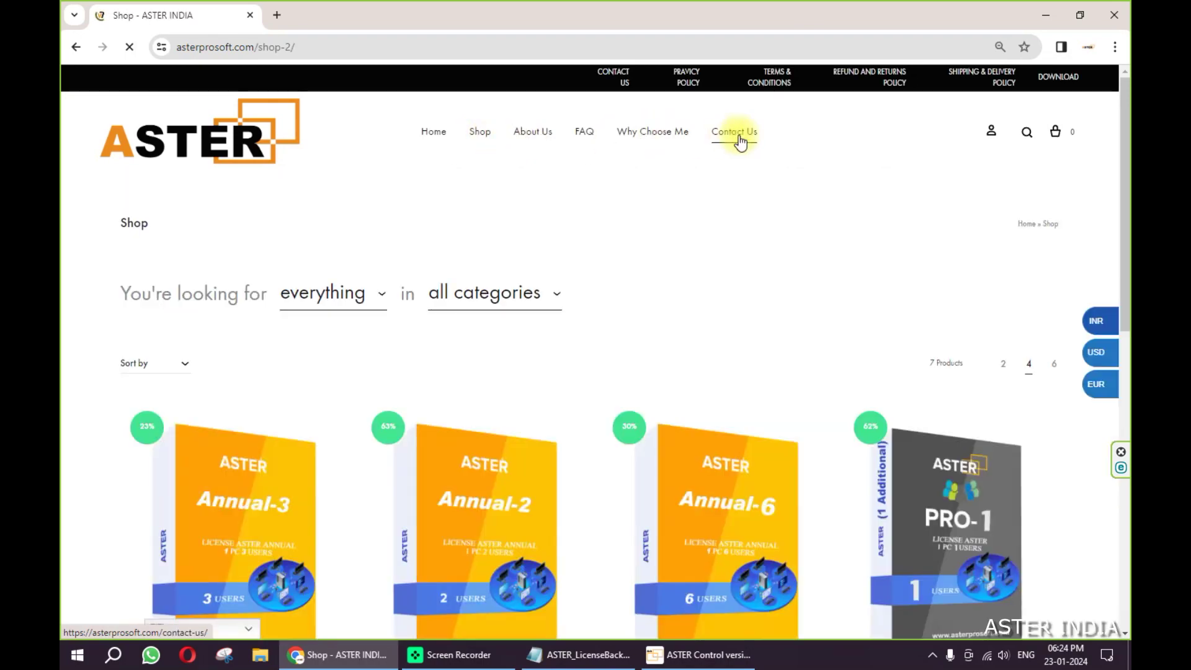
Step: Browse asterprosoft.com's Contact Us details and India map, reload it, then return via the ASTER logo
left_click(735, 133)
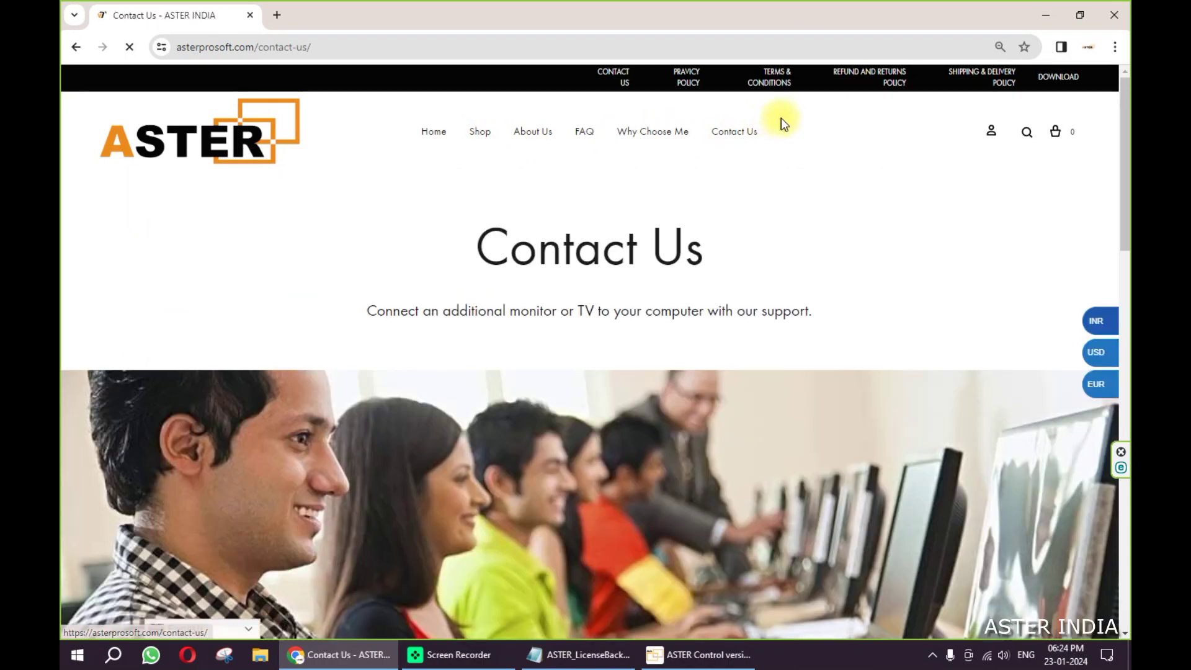
scroll(665, 179, "down", 10)
scroll(528, 268, "up", 2)
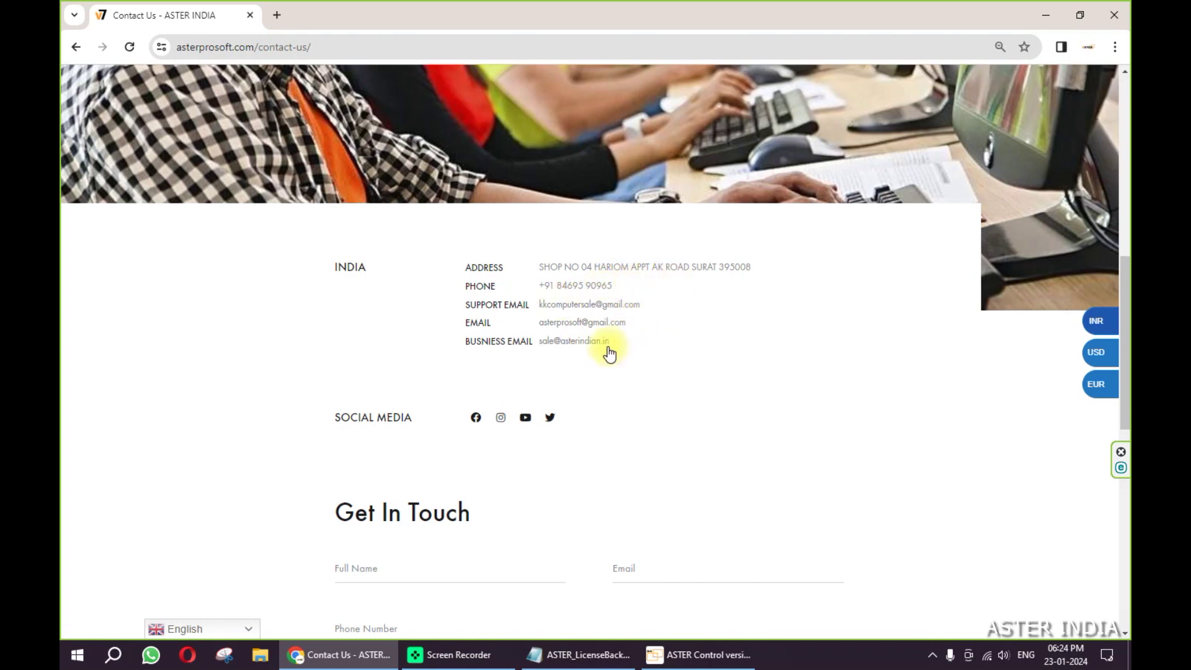
scroll(610, 352, "down", 10)
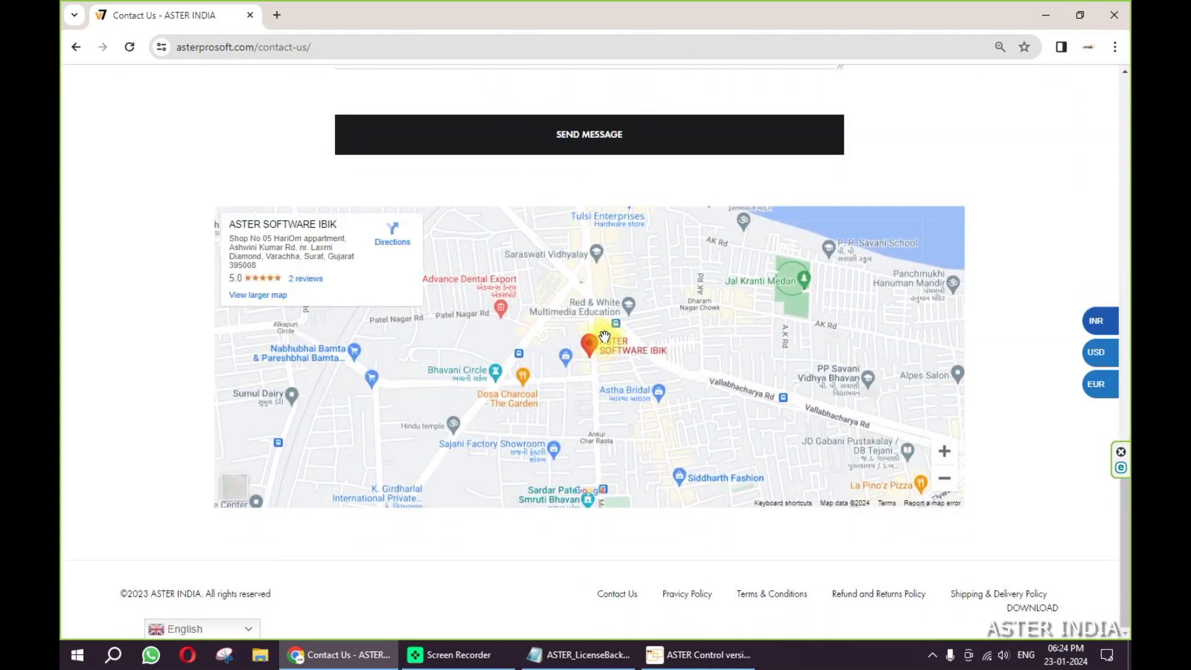
scroll(606, 338, "up", 10)
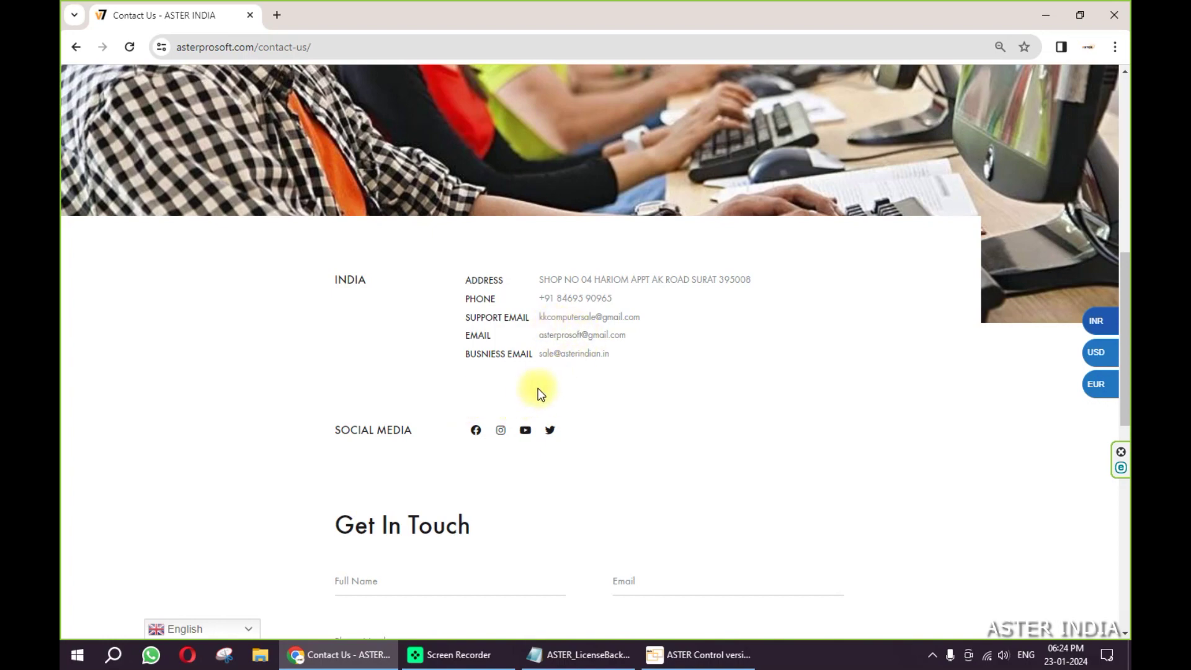
key("F5")
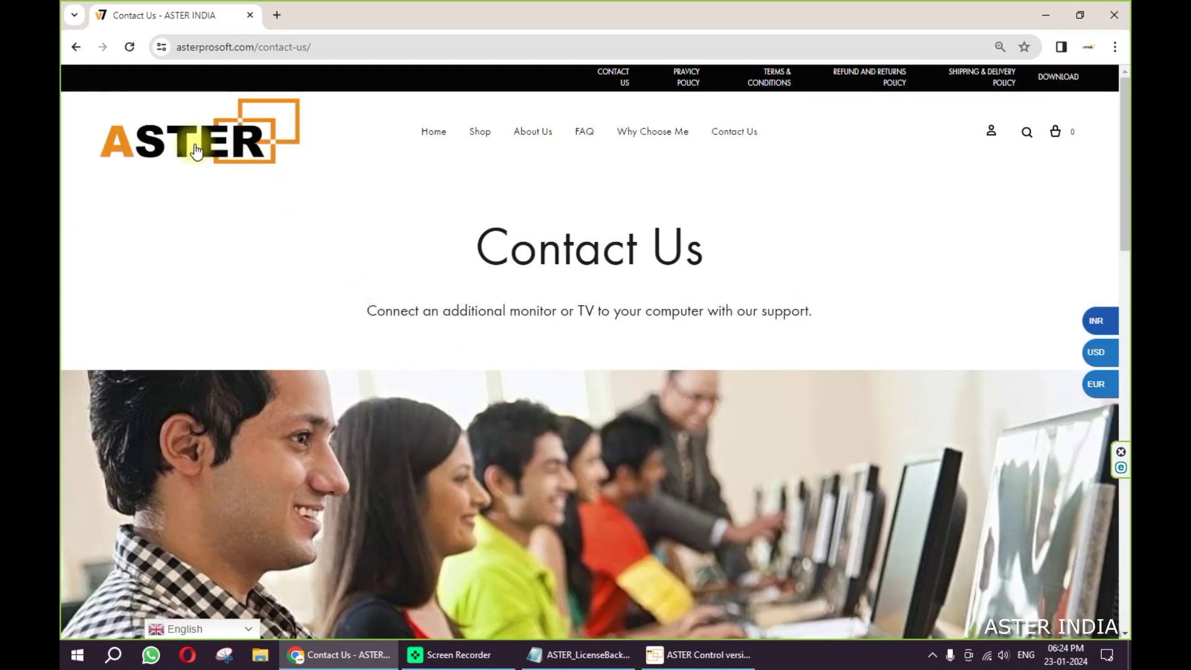
left_click(202, 152)
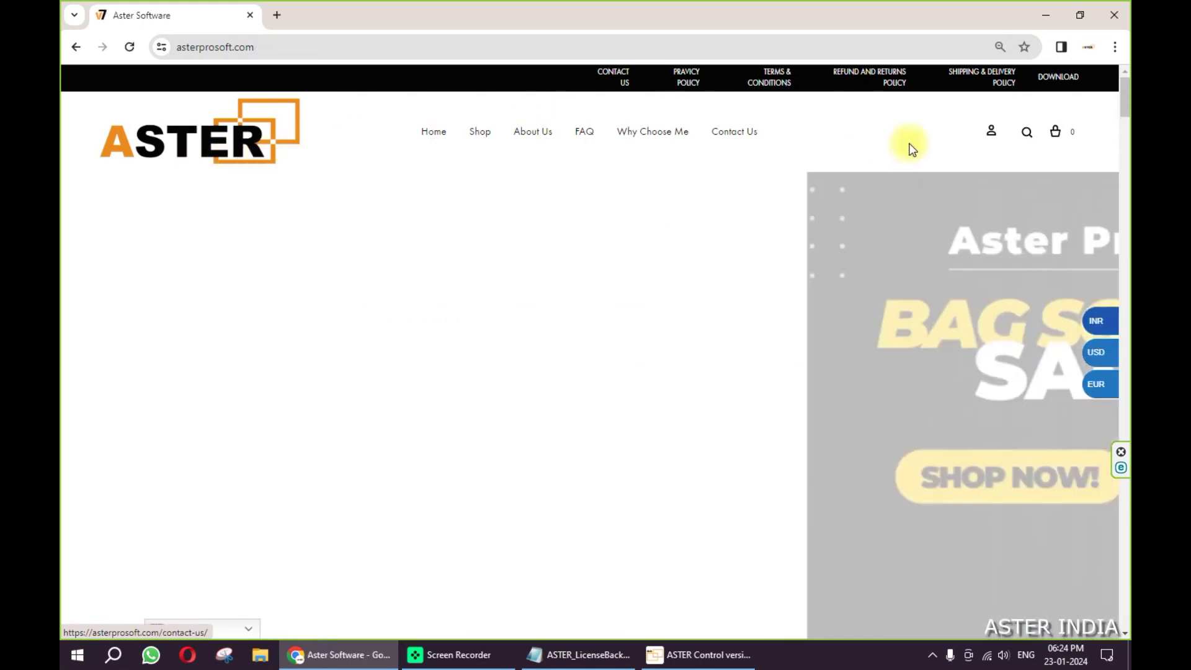